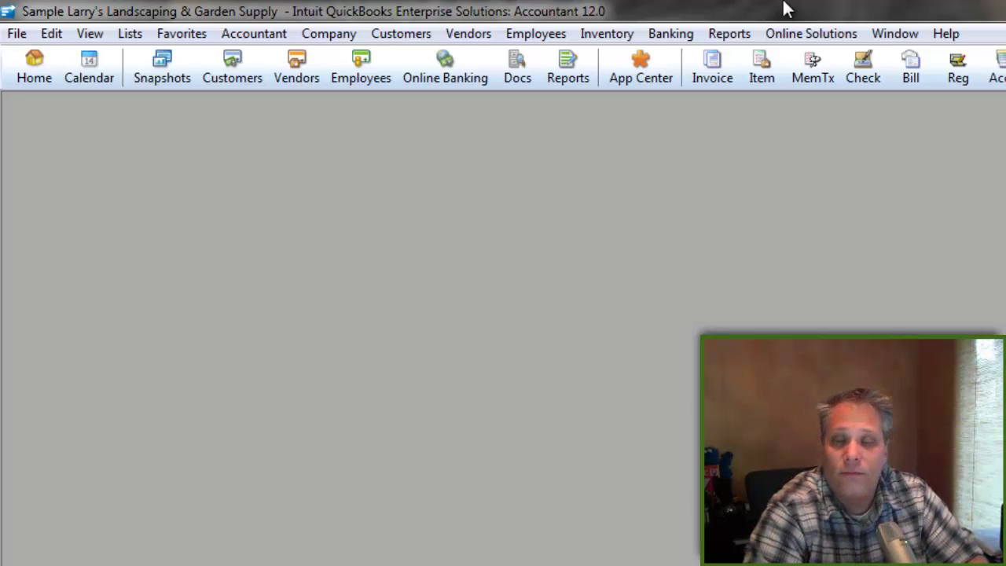
- Open Condense Data from File > Utilities and drag its dialog up into view
left_click(17, 33)
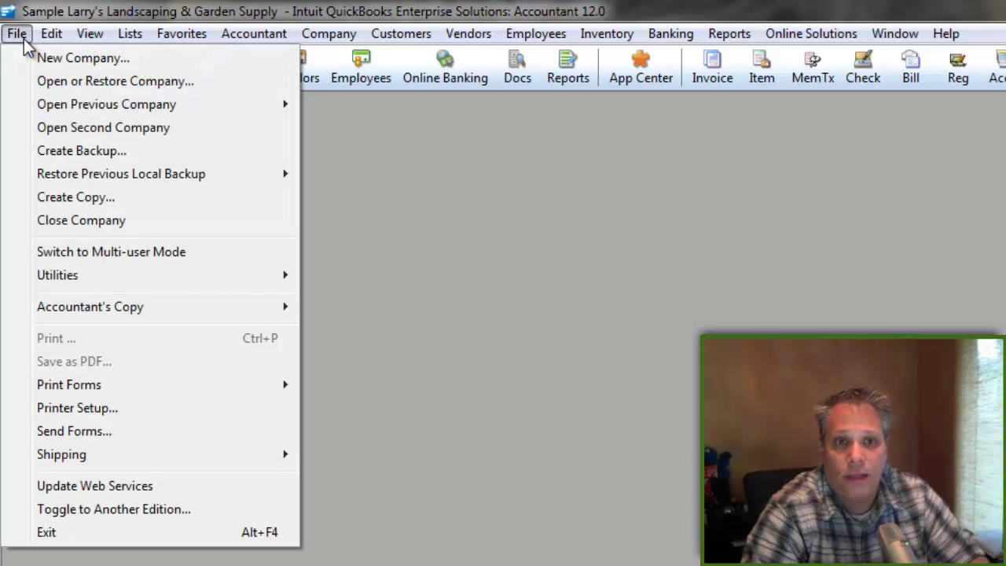
mouse_move(89, 280)
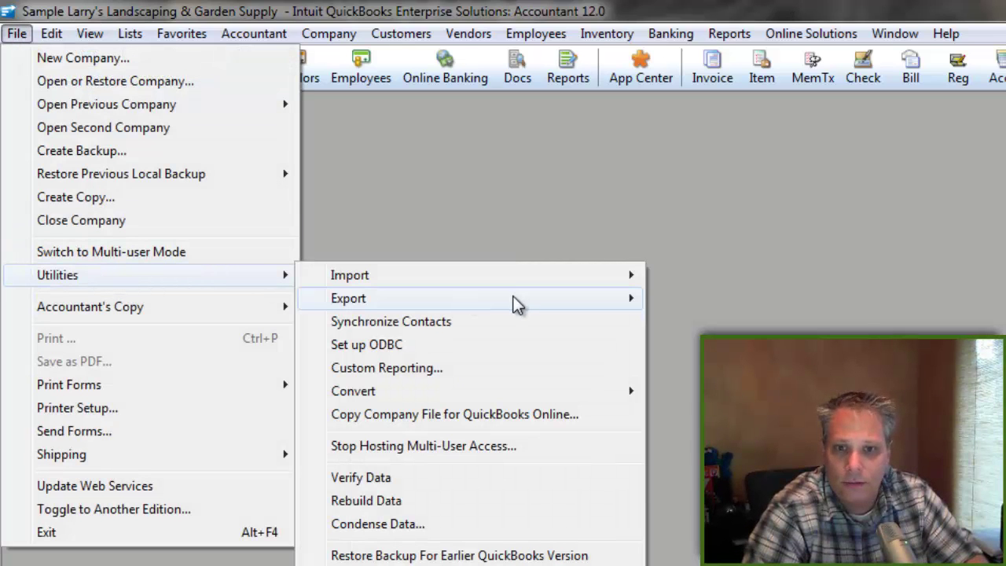
mouse_move(507, 302)
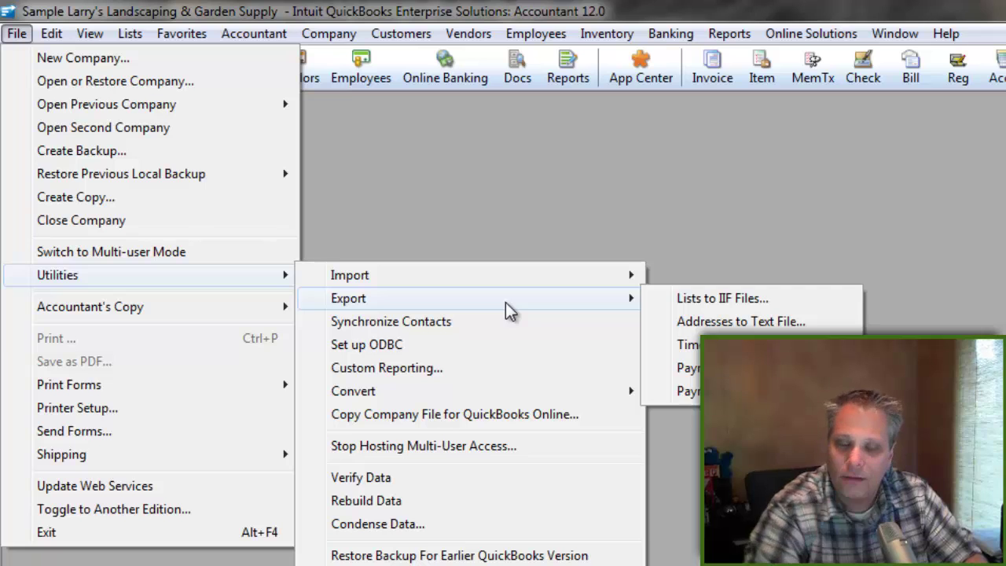
left_click(397, 523)
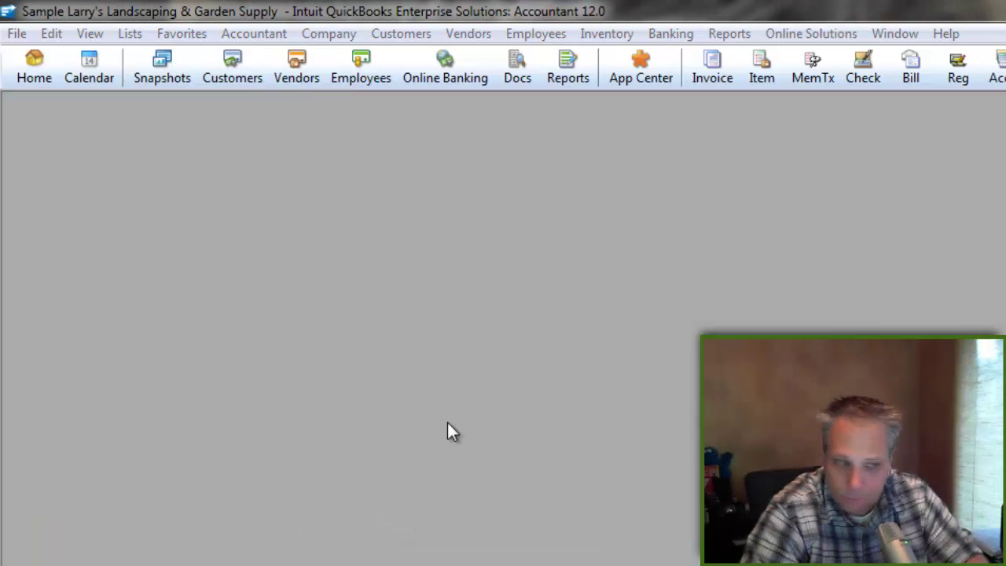
left_click_drag(207, 307, 343, 39)
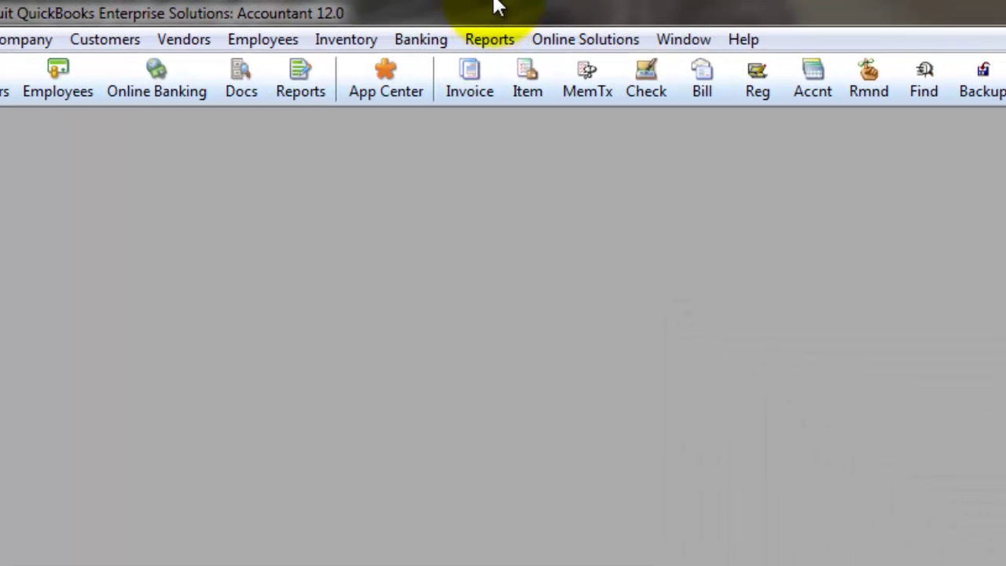
- Run the Trial Balance report from Reports > Accountant & Taxes, dated November 30, 2016
left_click(486, 38)
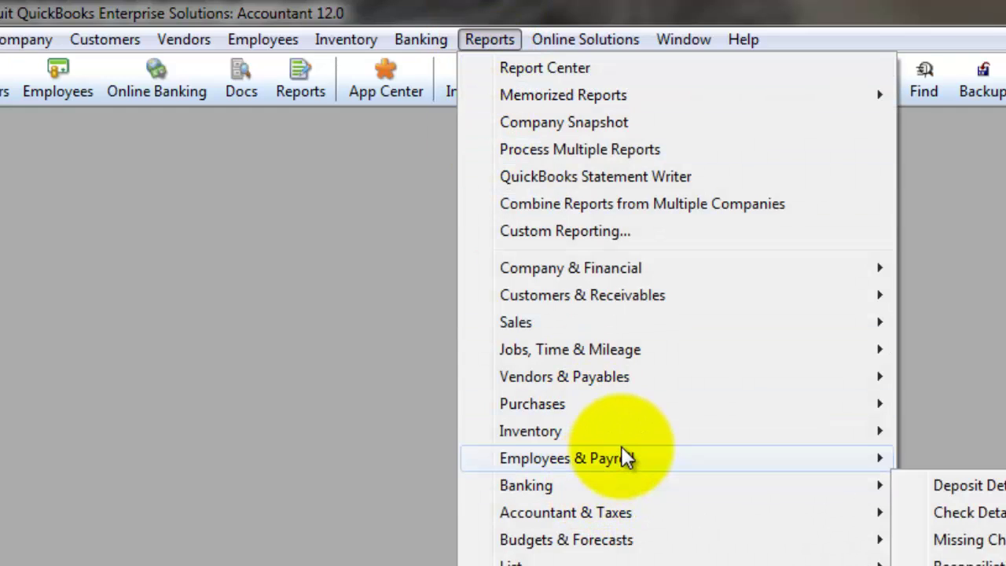
mouse_move(621, 460)
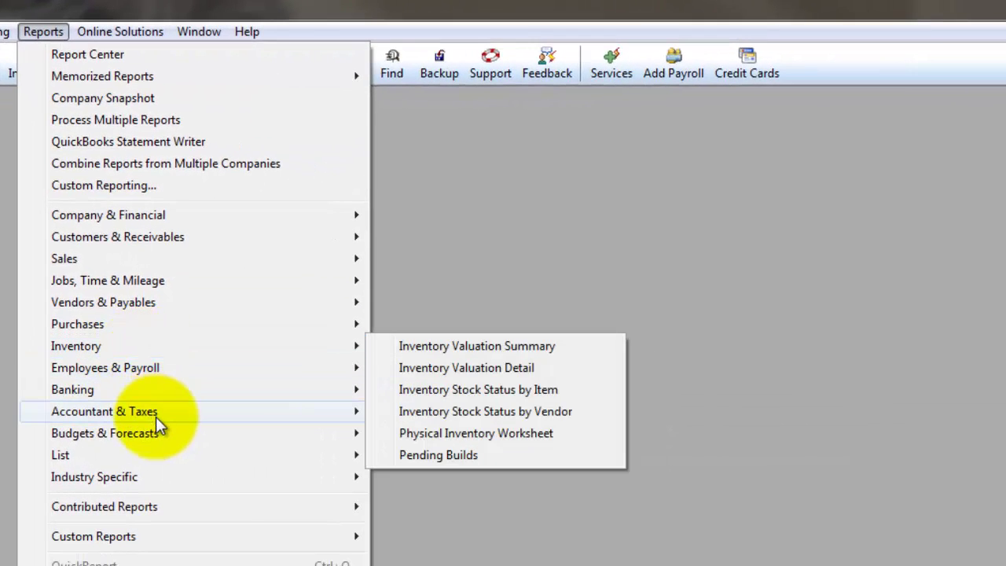
mouse_move(157, 420)
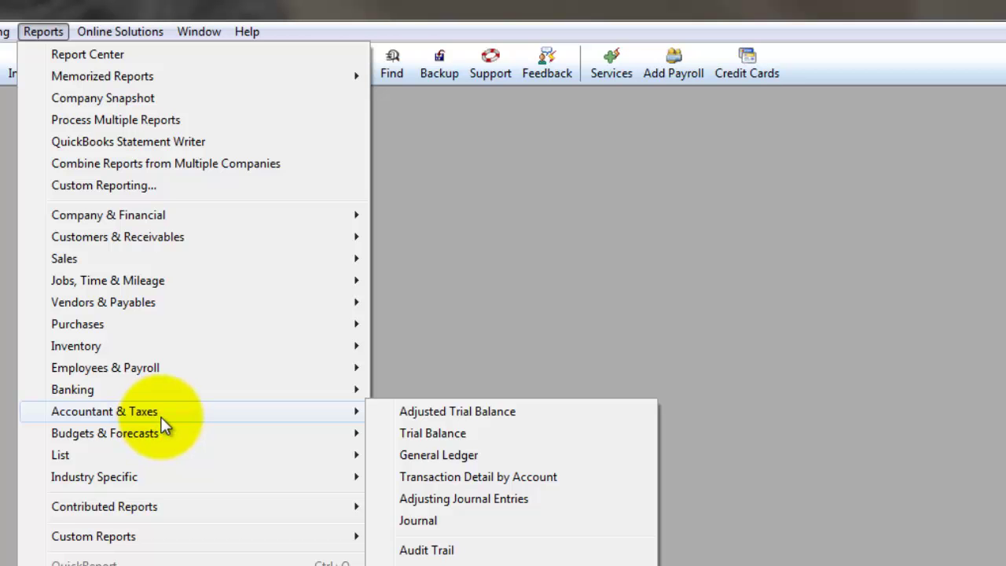
left_click(469, 435)
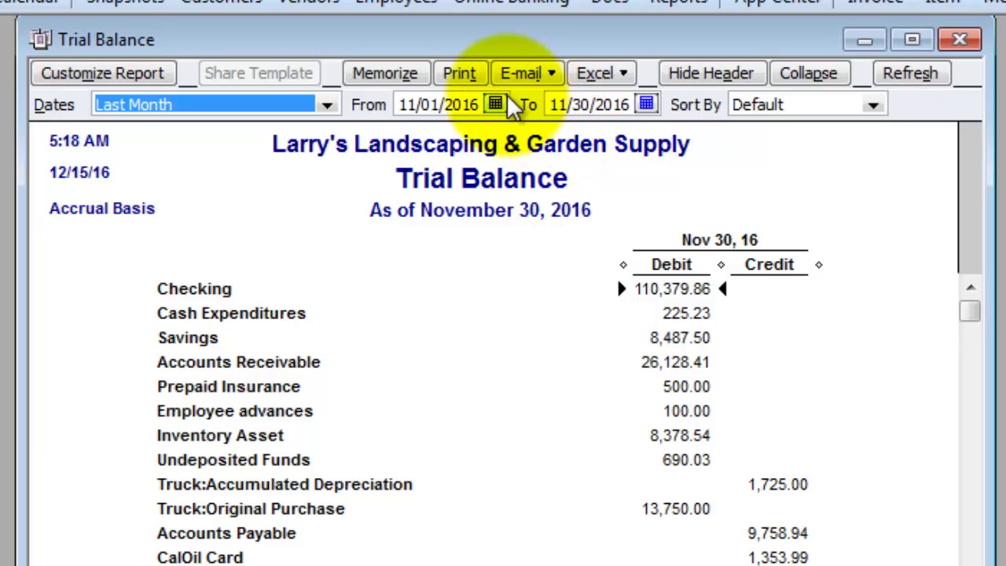
- Set the Trial Balance dates to Last Fiscal Year (10/01/2015–09/30/2016) and widen the report window
left_click(325, 103)
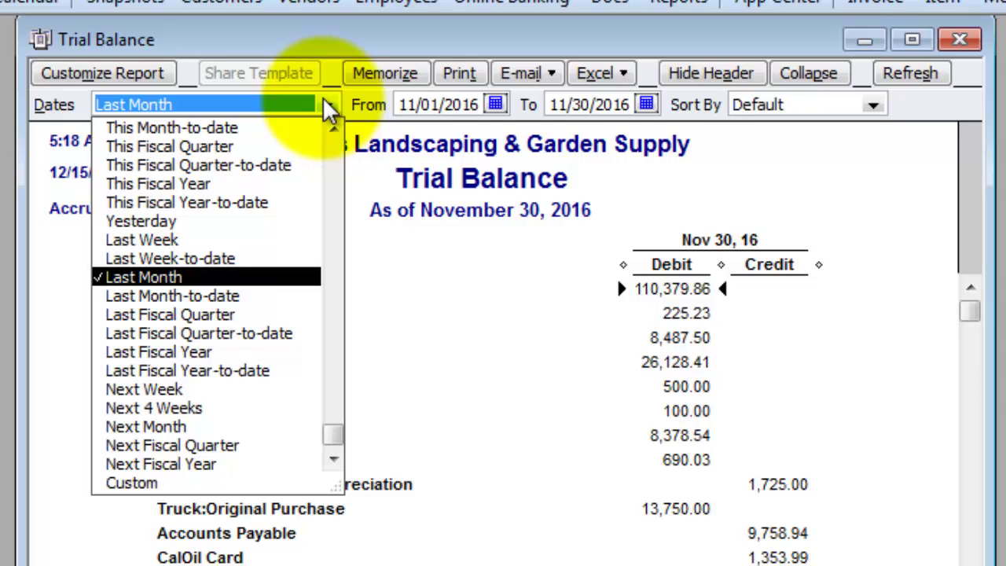
left_click(181, 352)
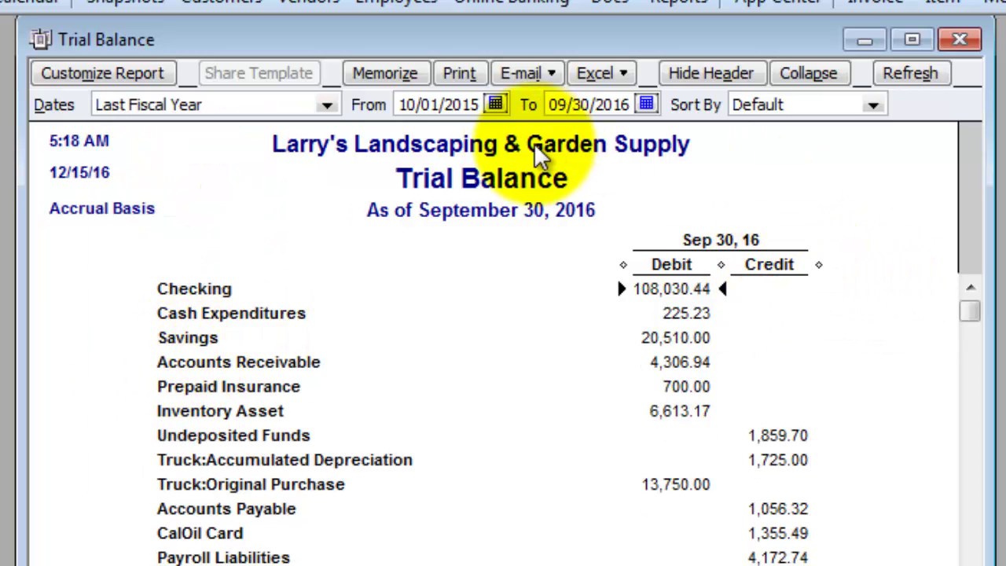
left_click_drag(989, 486, 1005, 517)
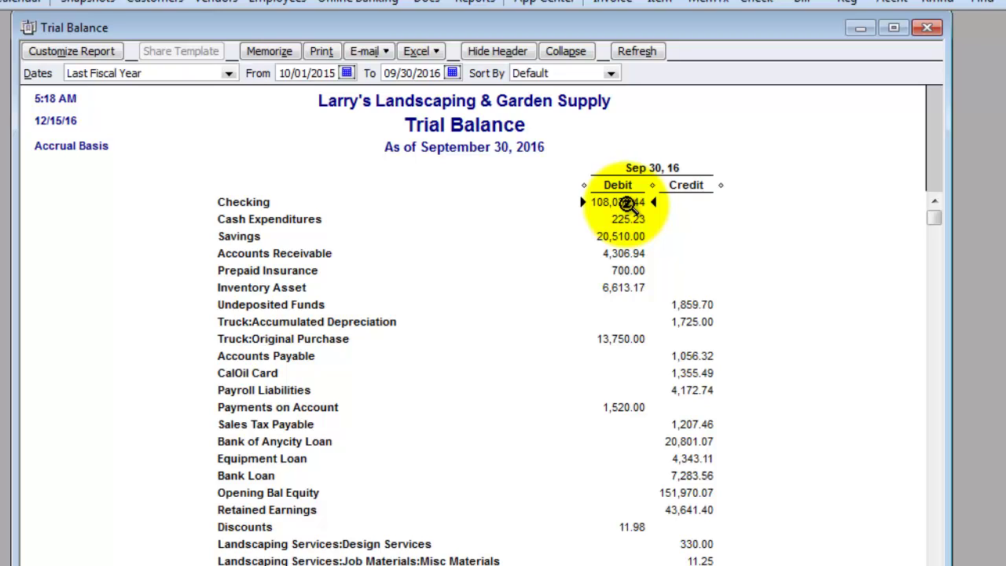
- Export the Trial Balance to a new Excel workbook without fonts, column spacing, gridlines or frozen panes
left_click(422, 54)
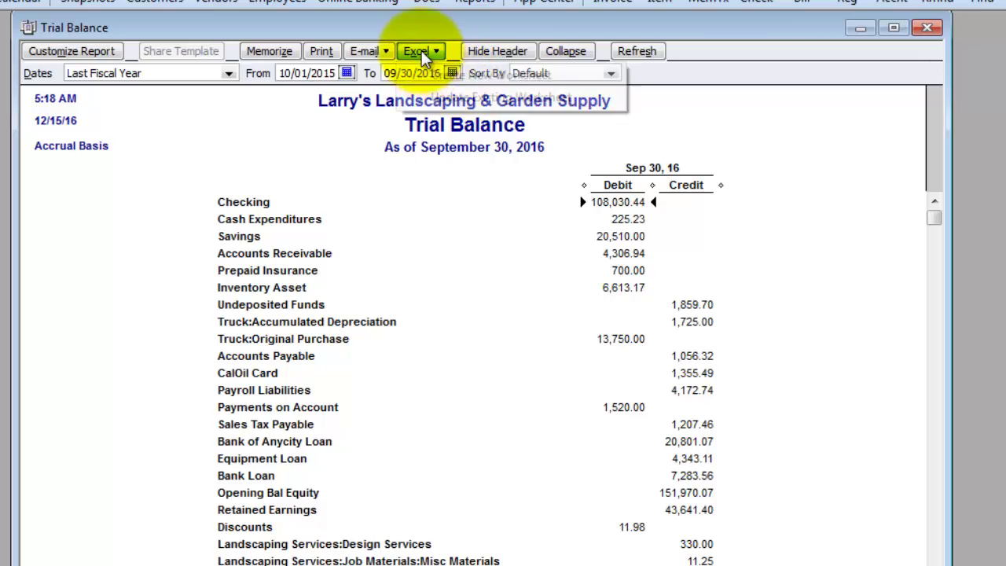
left_click(472, 75)
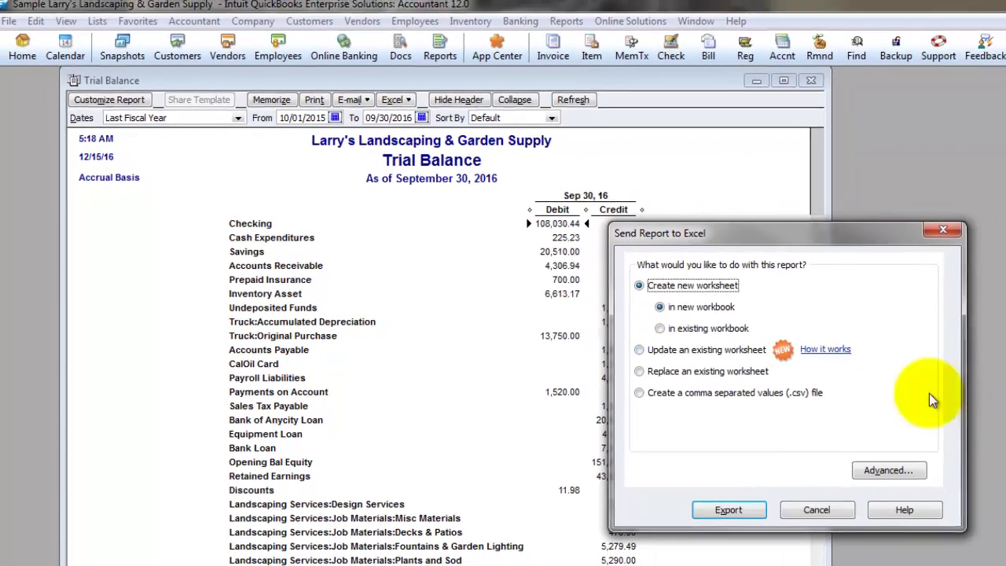
left_click(721, 507)
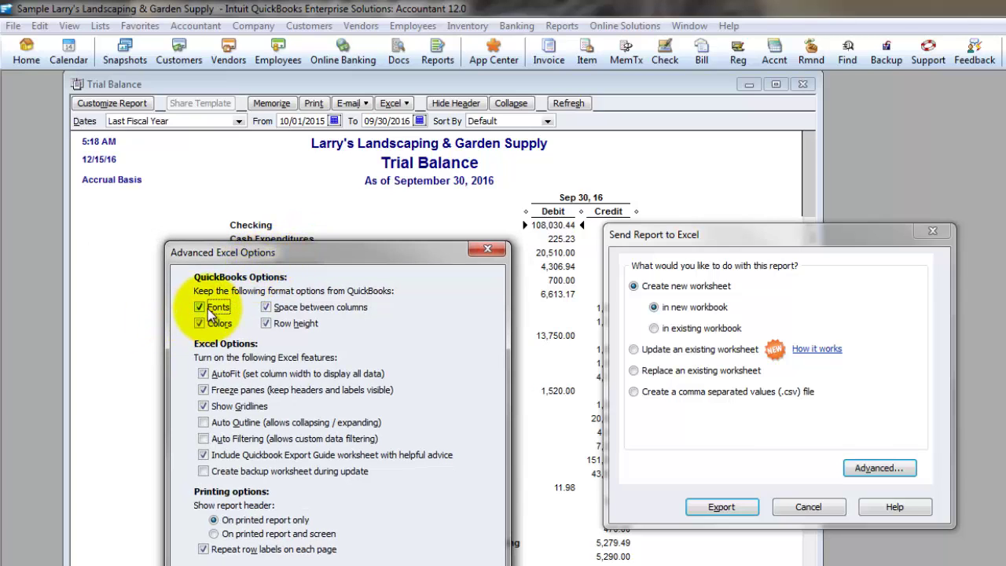
left_click(200, 307)
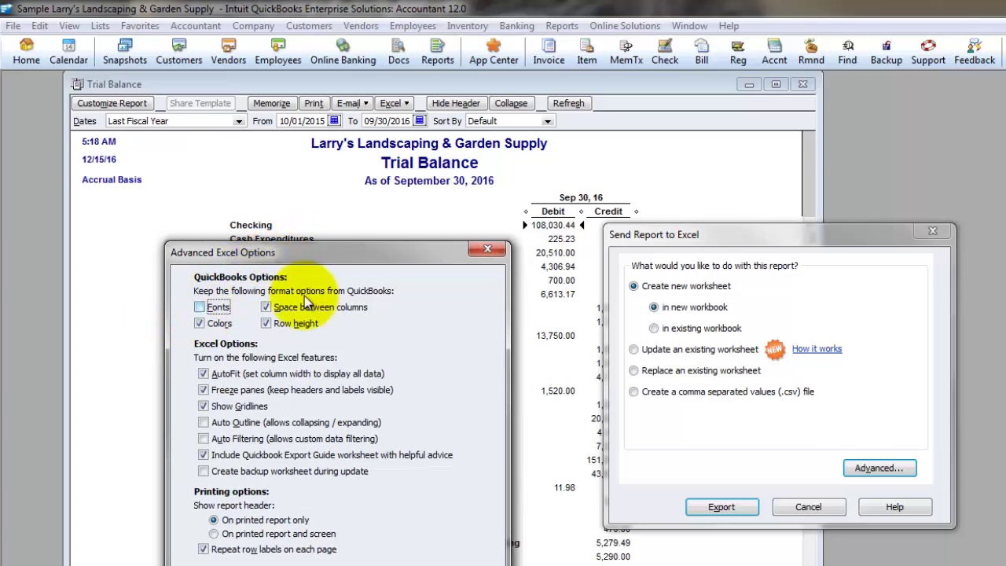
left_click(266, 307)
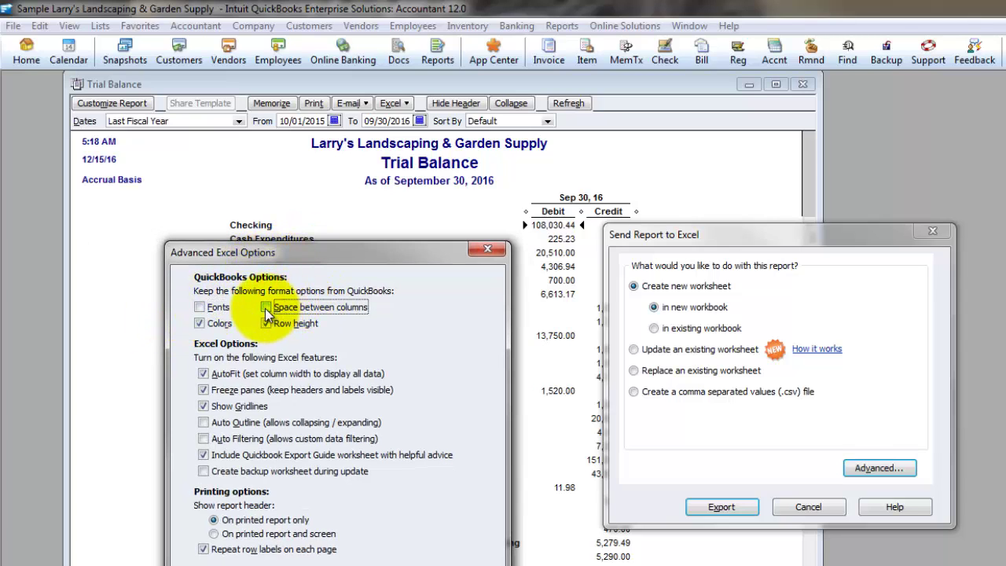
left_click(214, 534)
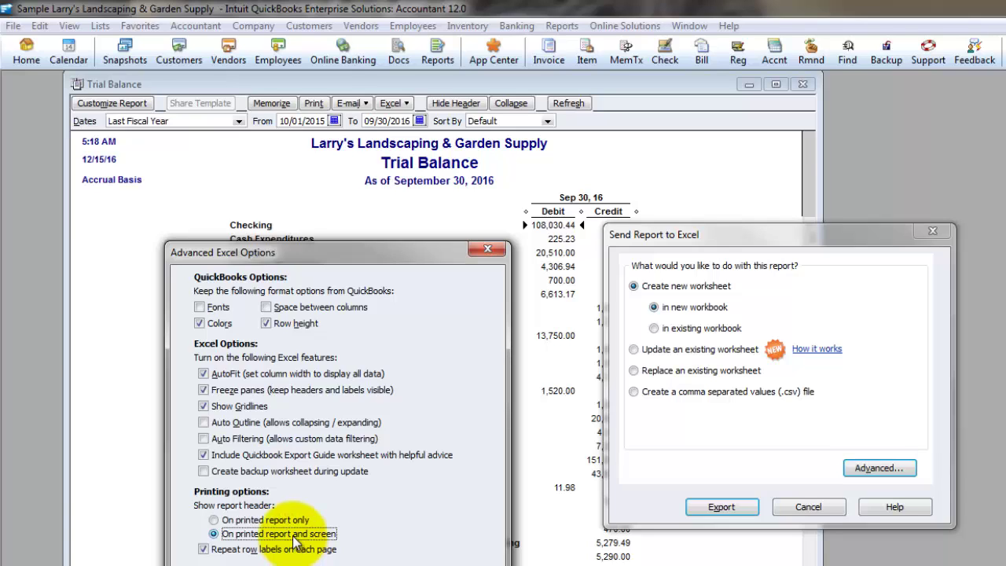
left_click(202, 406)
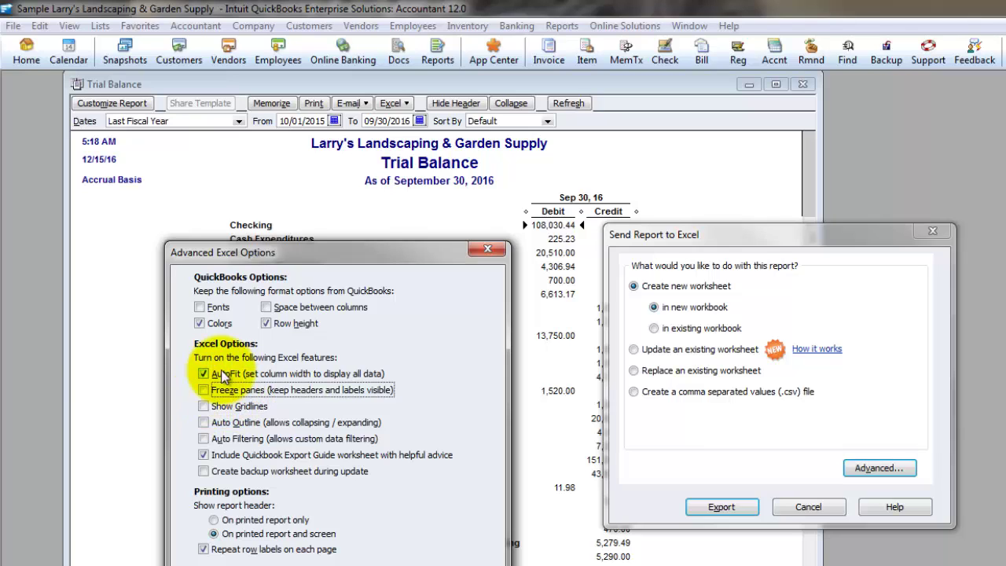
left_click(204, 390)
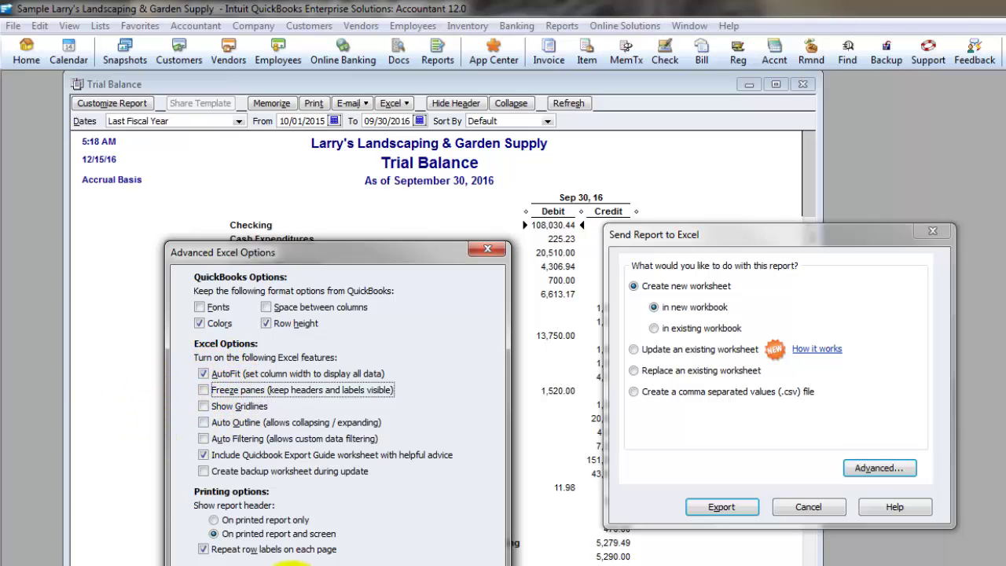
left_click(292, 563)
left_click(722, 507)
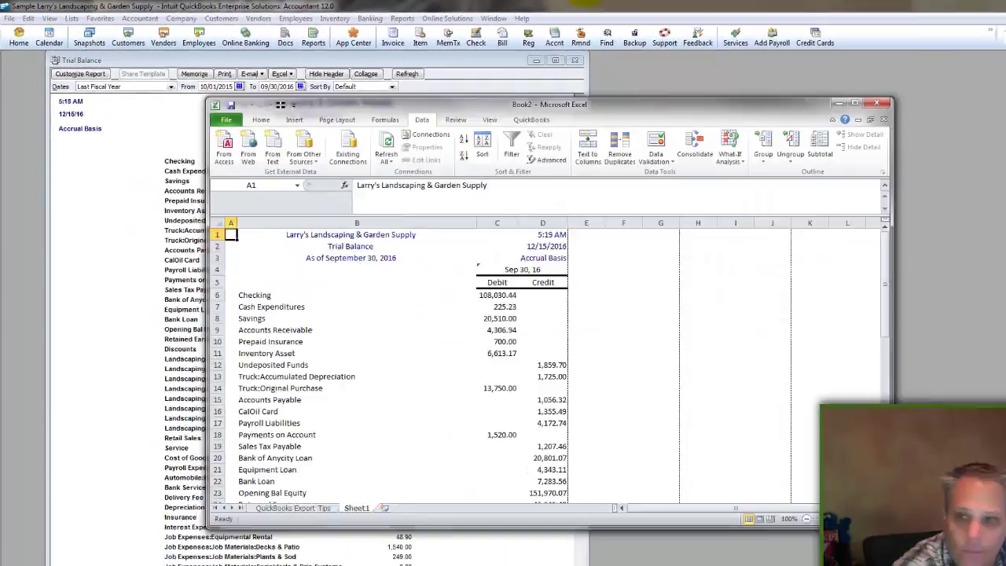
- Maximize Book2, review the 277,481.76 totals, and begin a selection at Discounts in B25
double_click(304, 99)
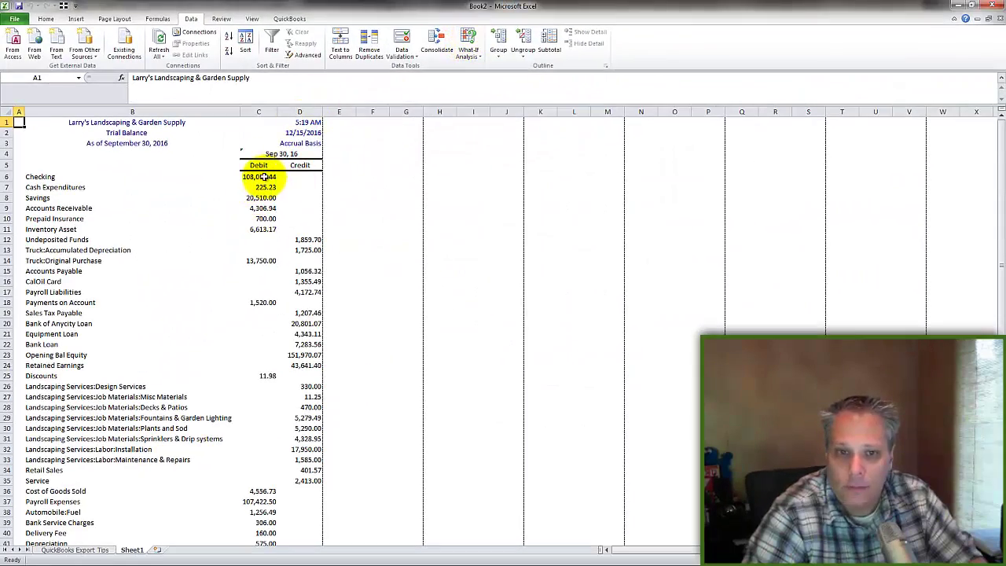
left_click(258, 176)
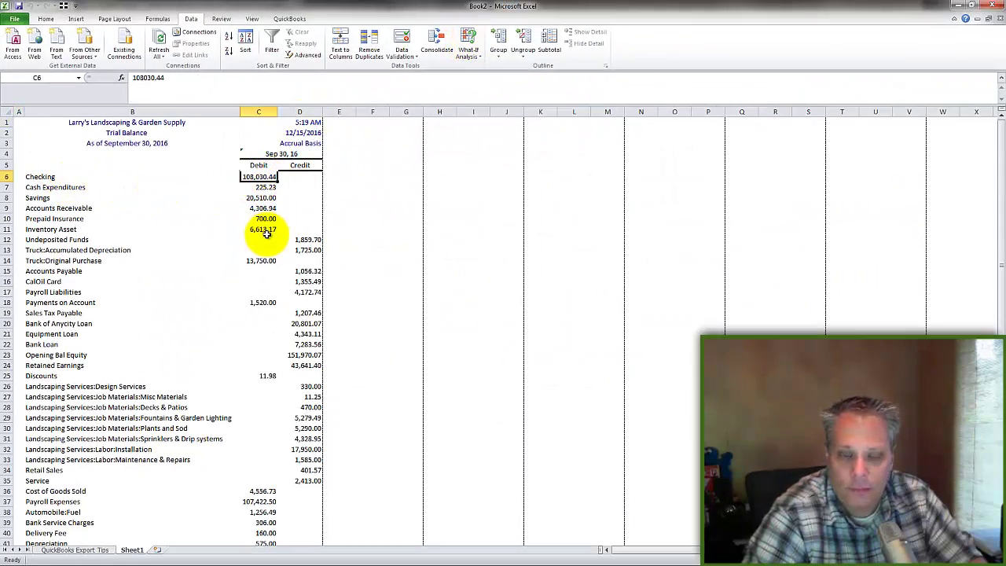
scroll(267, 236, "down", 4)
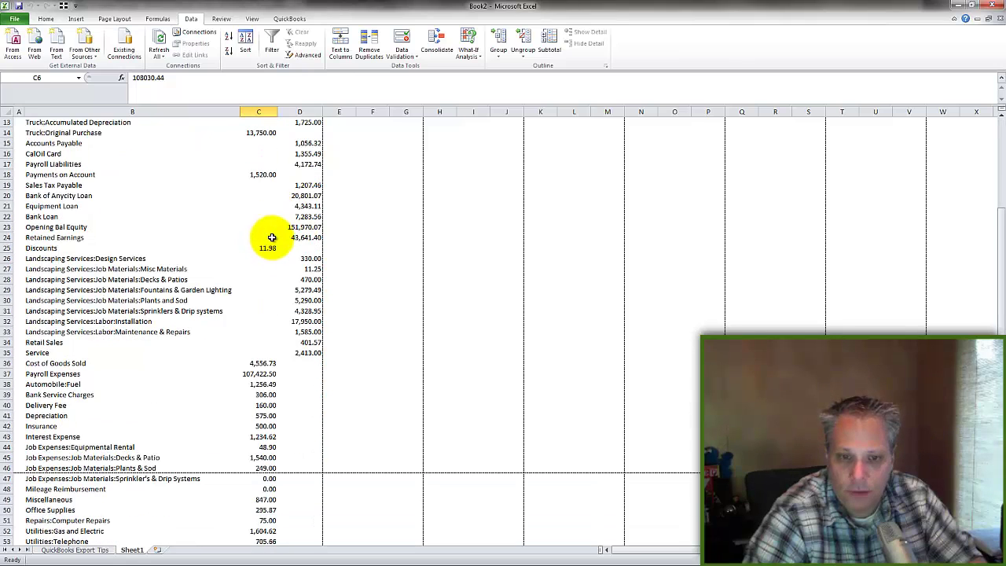
scroll(271, 237, "down", 1)
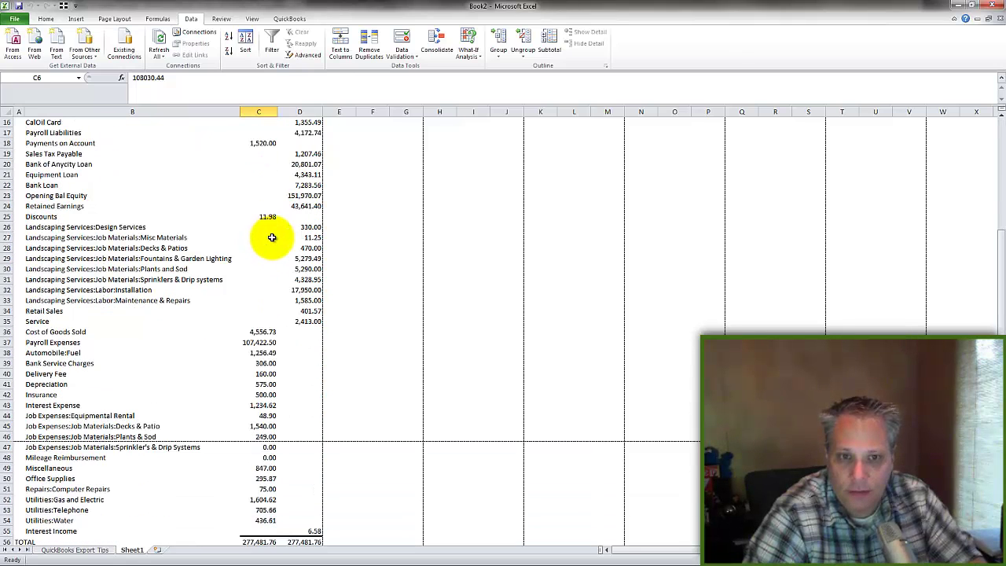
left_click(8, 195)
left_click(6, 206)
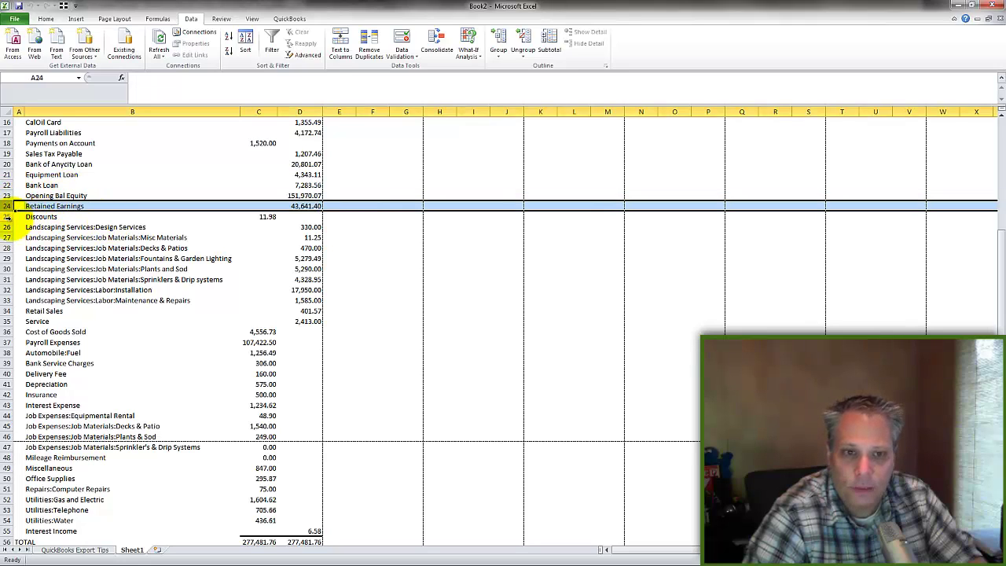
left_click(8, 216)
left_click(32, 216)
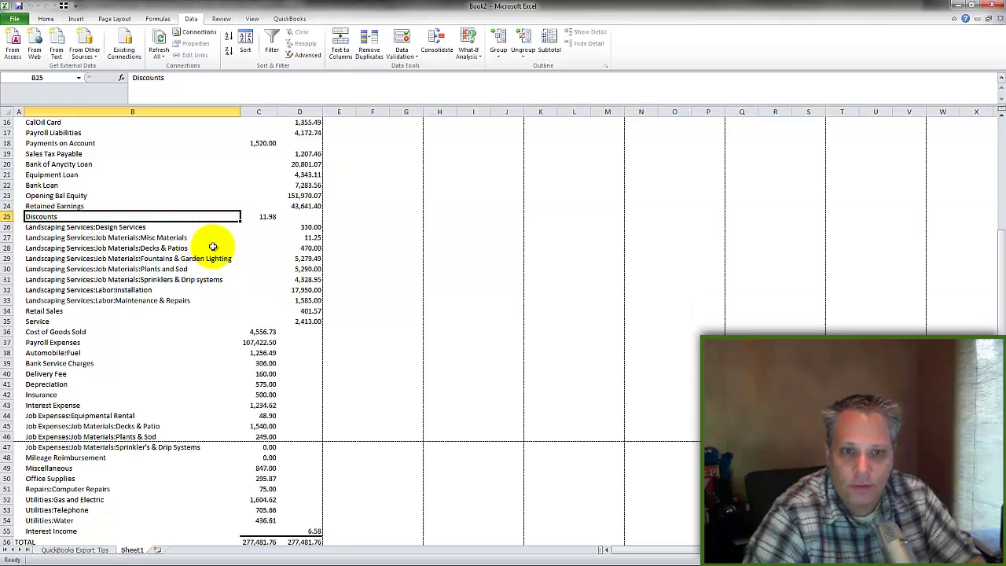
- Extend the selection over rows 25–55, Discounts through Interest Income, across all columns
key("ctrl+shift+Down")
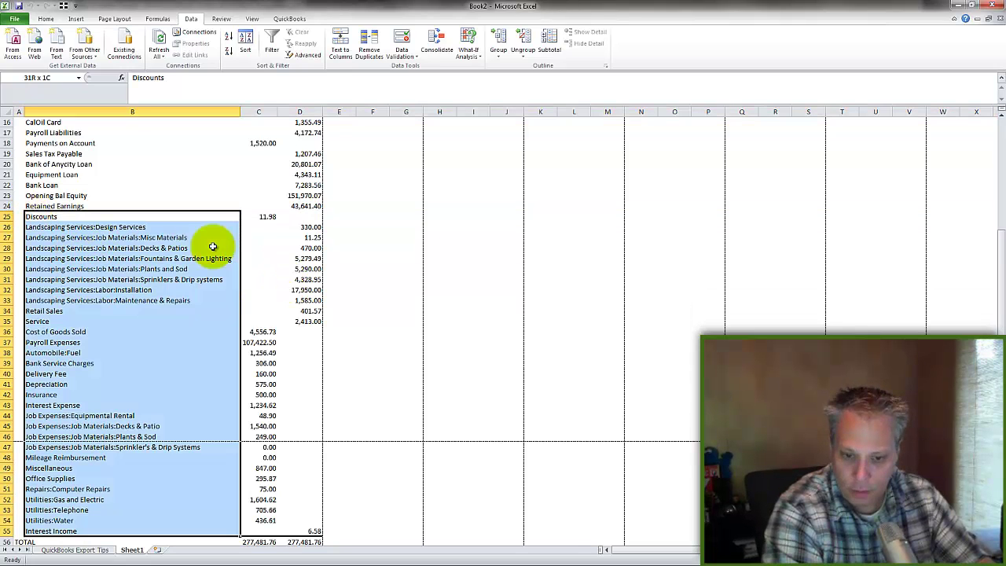
key("shift+Down")
key("shift+Down")
key("shift+Down")
key("shift+Up")
key("shift+Up")
key("shift+Up")
key("ctrl+shift+Right")
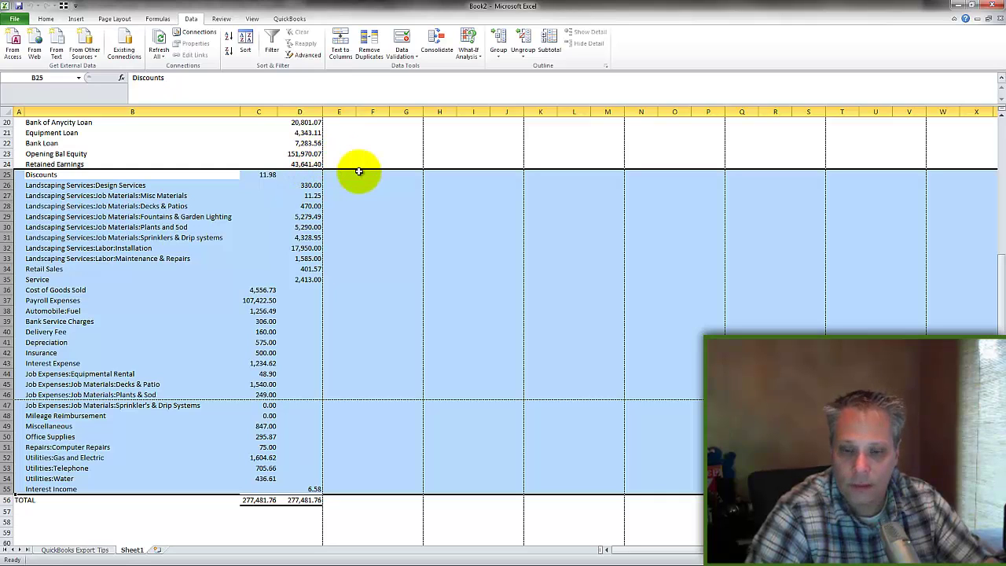
- Delete the selected rows 25–55 and move to the cell below the credit total
key("ctrl+minus")
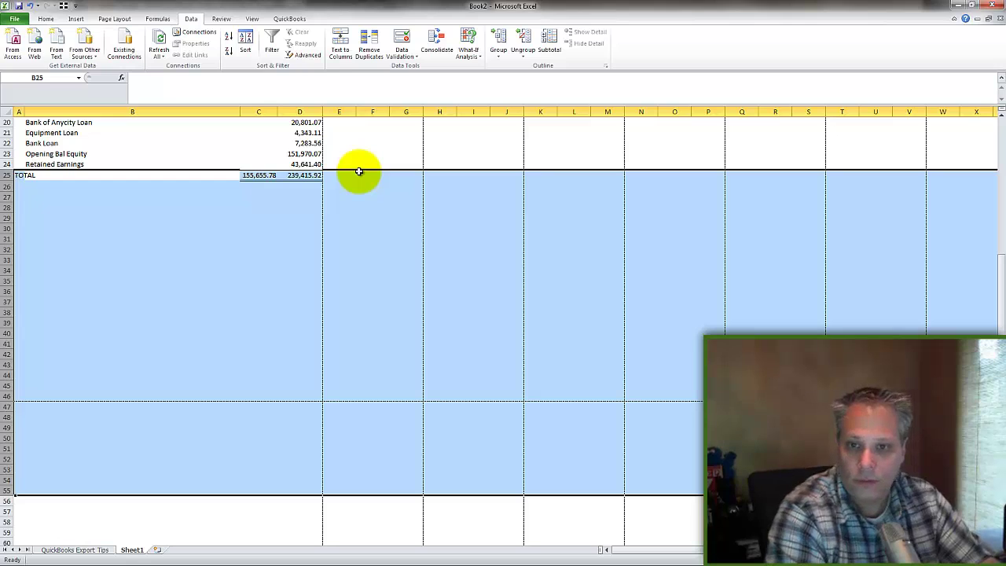
key("Down")
key("Down")
key("Right")
key("Right")
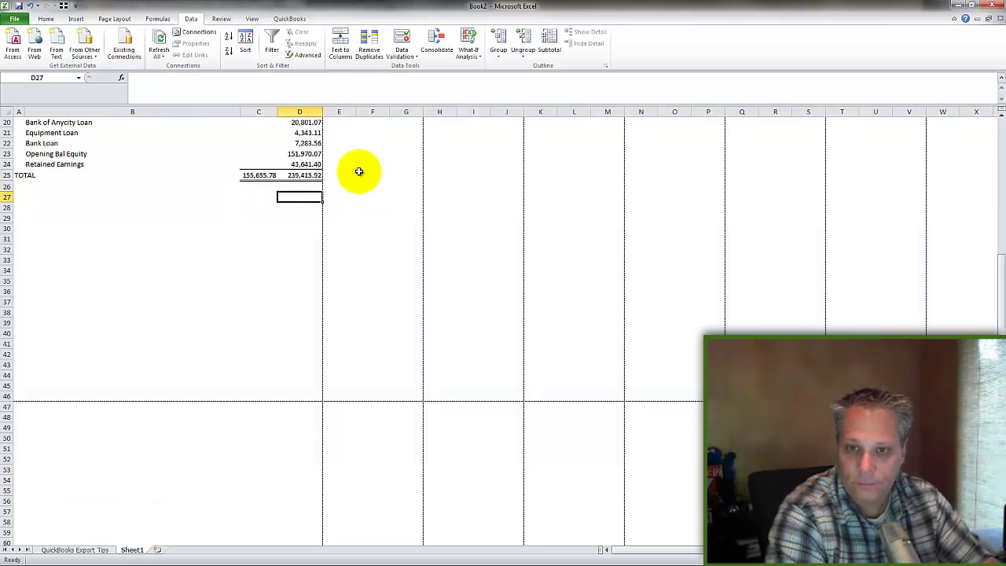
- Enter =D25-C25 in D27, showing 83,760.14, and compare it with the Profit & Loss net income
type("=")
key("Up")
key("Up")
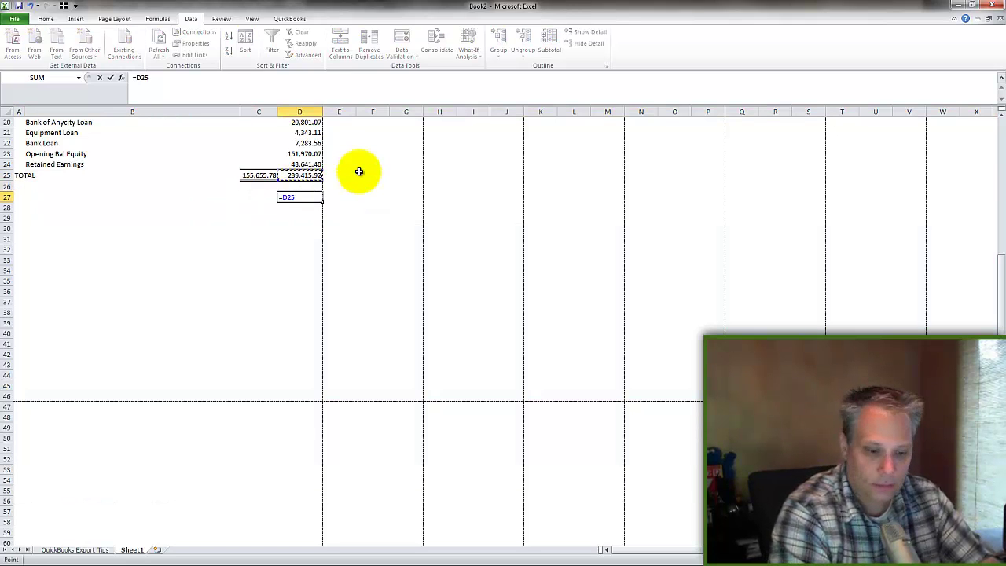
type("-")
key("Left")
key("Up")
key("Up")
key("Return")
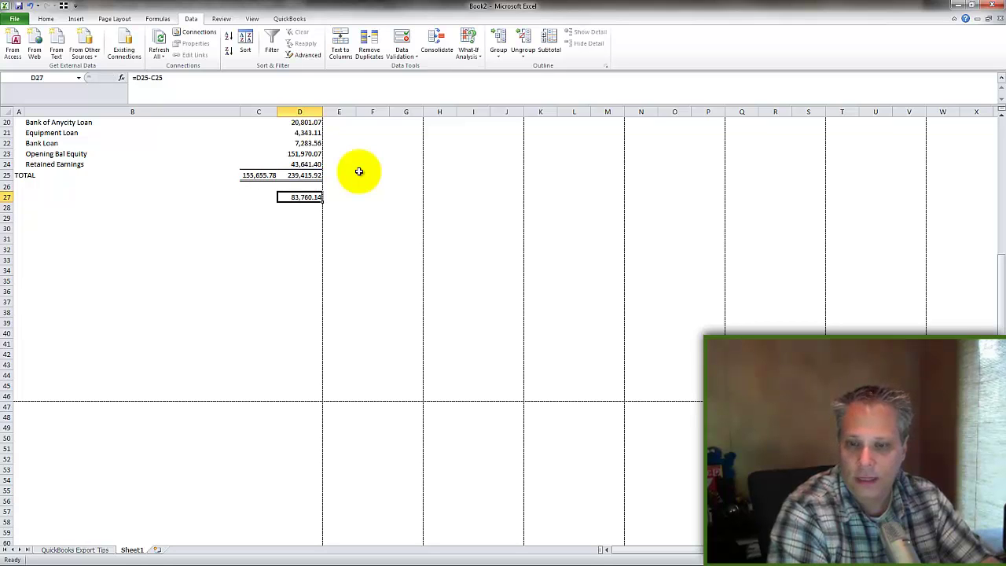
key("Up")
key("Up")
key("Up")
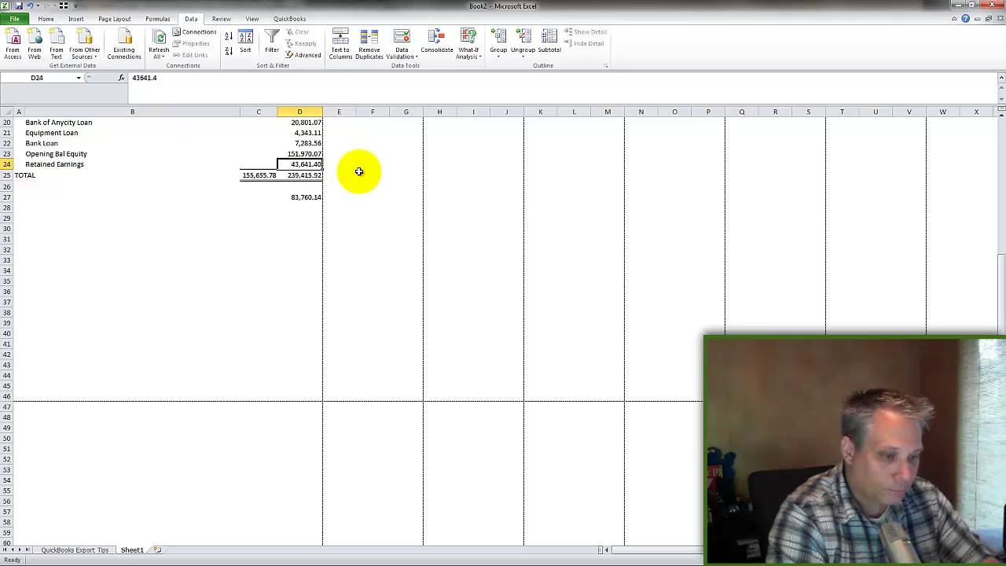
left_click(539, 146)
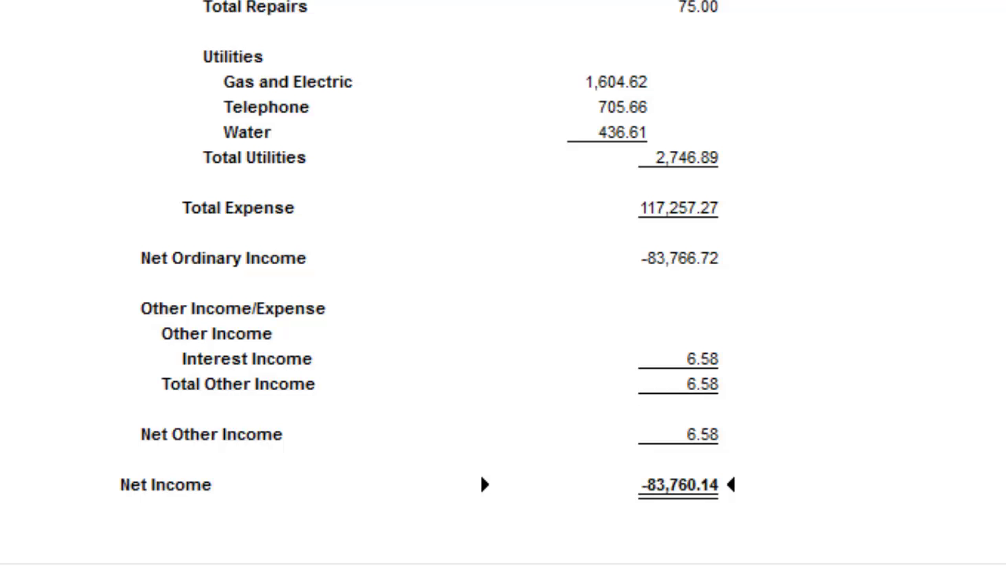
- Enter 40118.74 as Retained Earnings debit in C24; verify 195,774.52 totals and 0.00 difference
key("Escape")
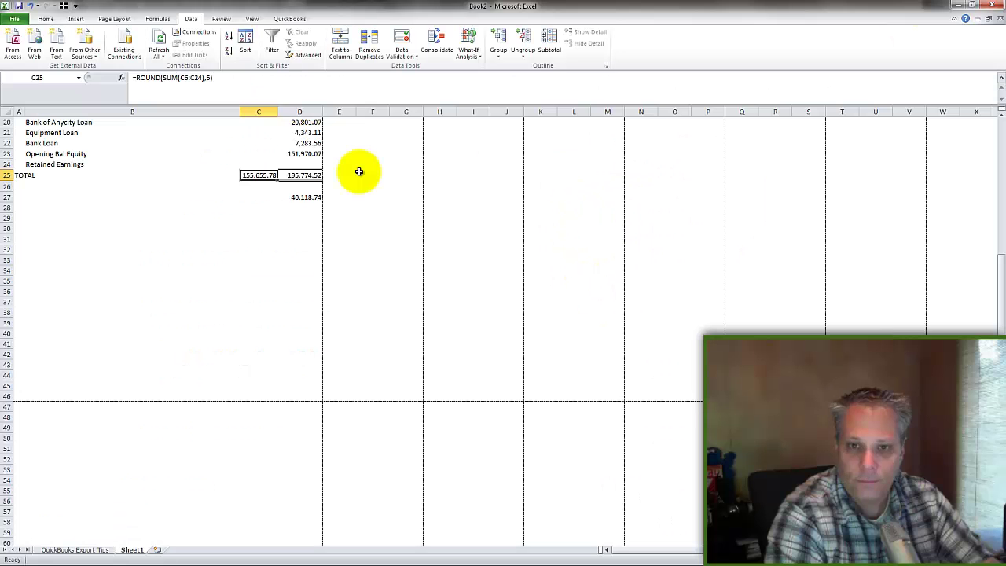
key("Up")
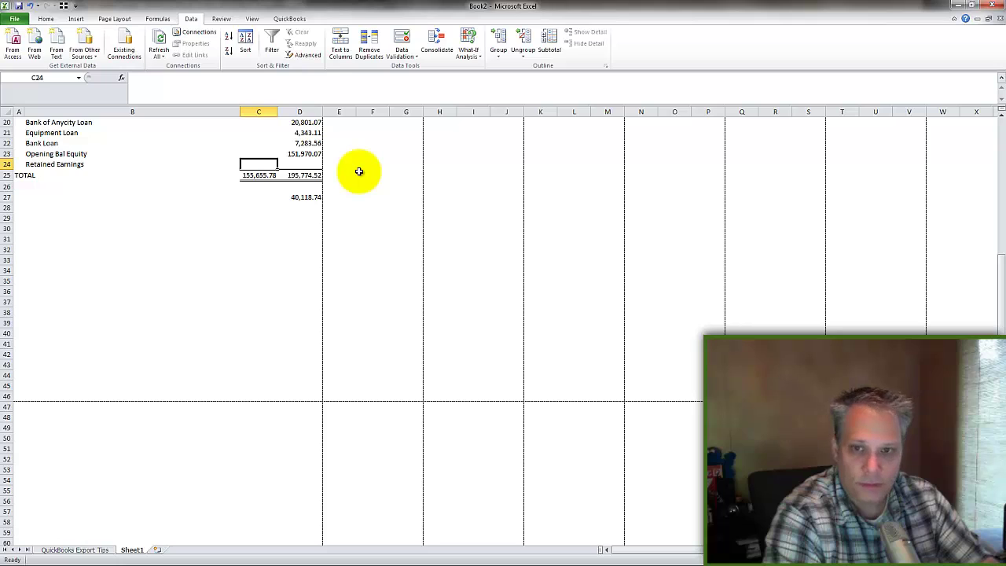
key("Down")
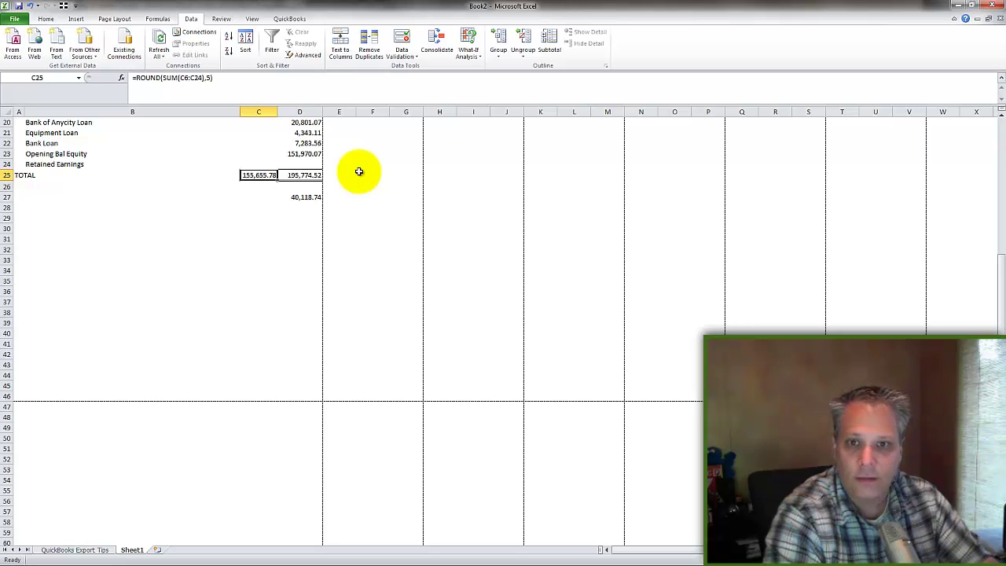
key("Up")
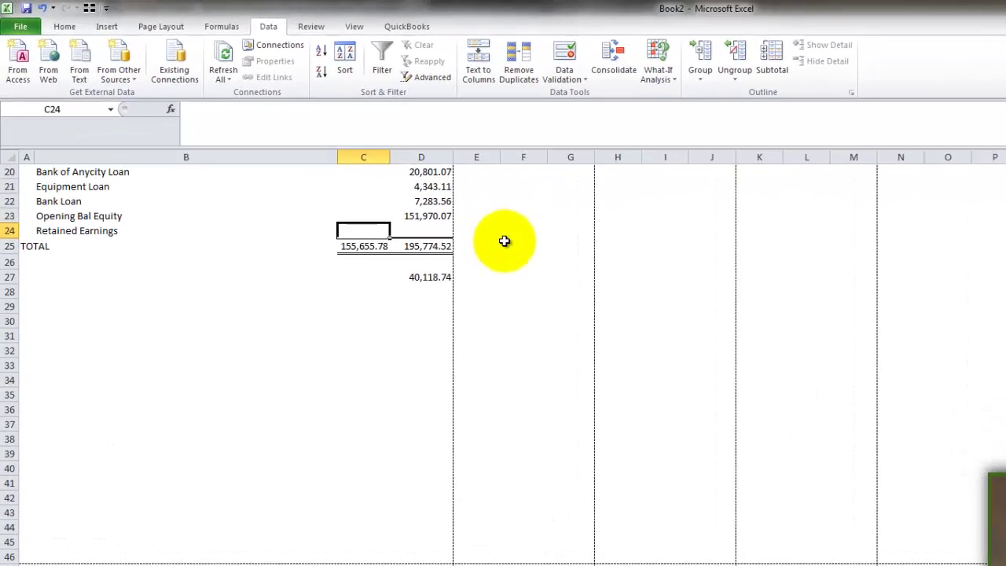
type("40118.74")
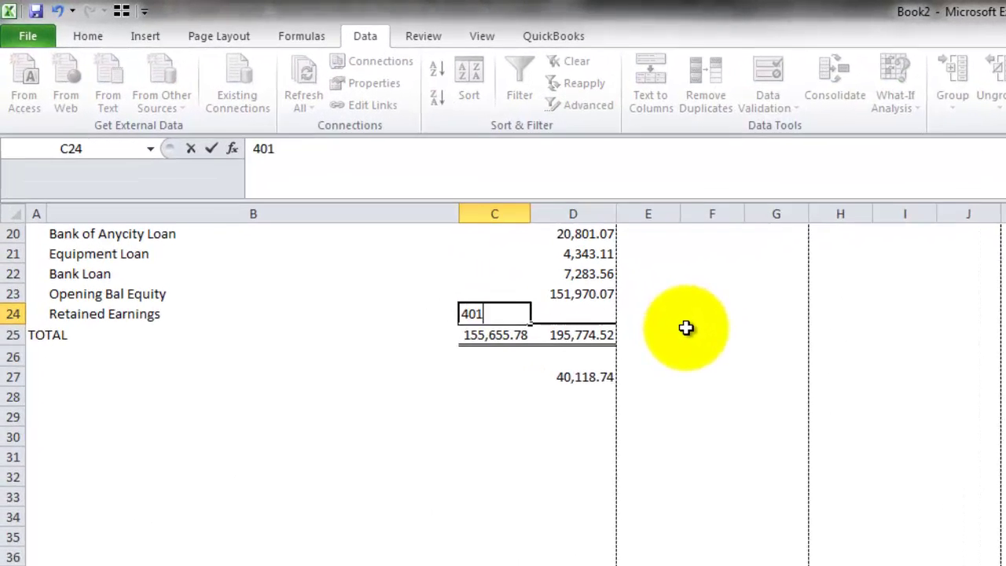
key("Return")
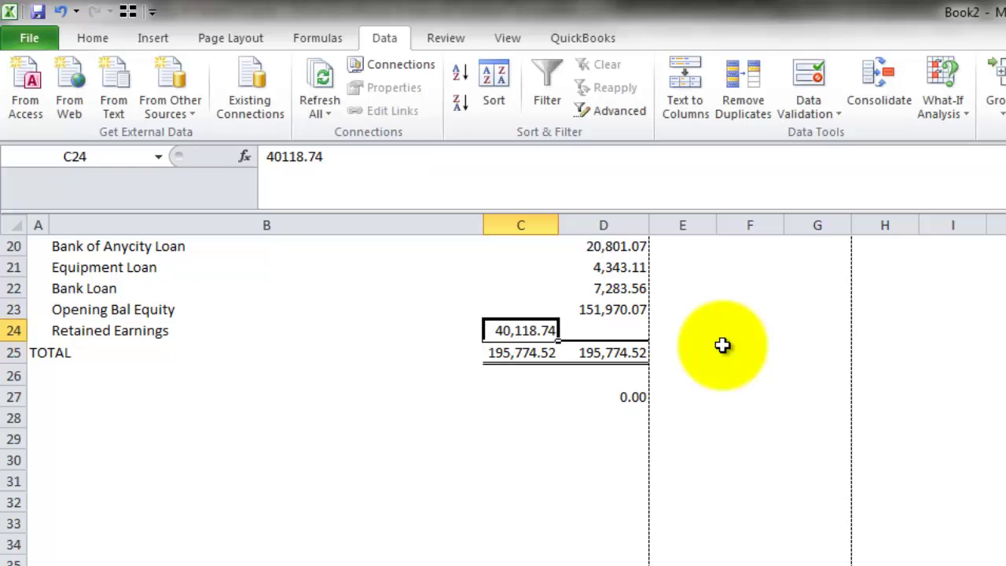
key("Down")
key("Right")
key("Down")
key("Down")
key("Up")
key("Up")
key("Up")
key("Left")
- Undo the edits so Retained Earnings is a 43,641.40 credit again, then switch to QuickBooks
key("Down")
key("Down")
key("Down")
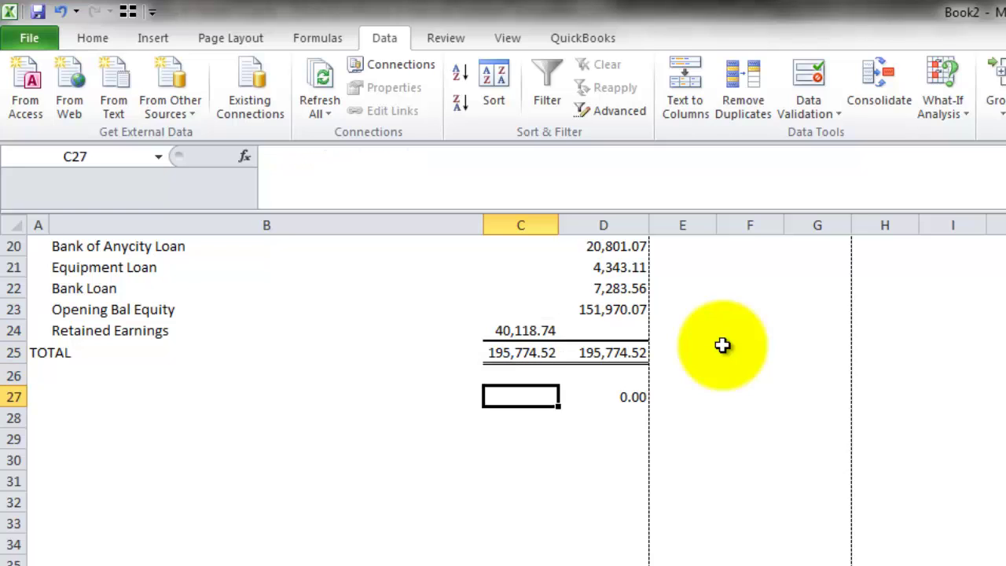
key("Up")
key("Up")
key("Up")
key("Delete")
key("Right")
type("43641.4")
key("Down")
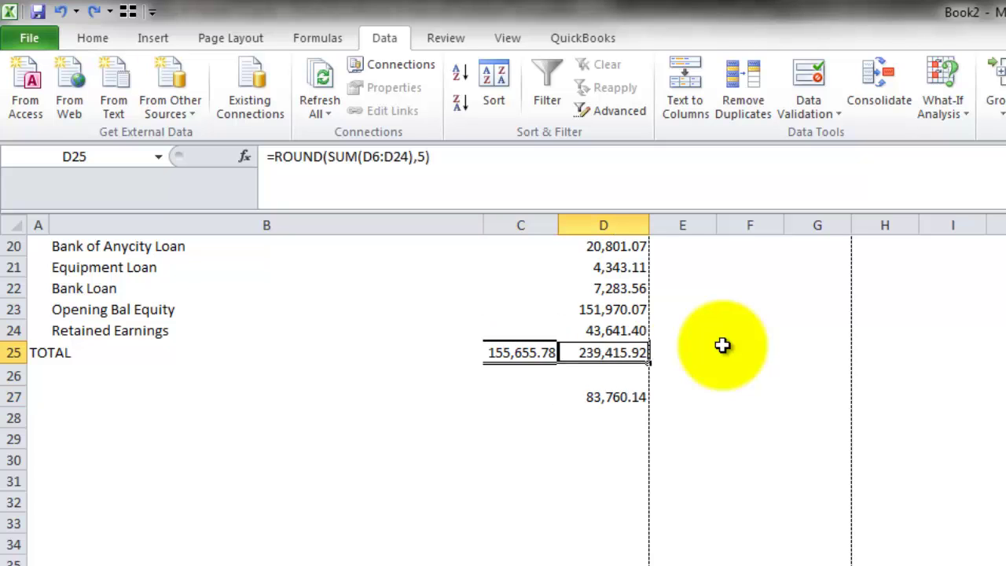
key("Down")
key("Down")
key("Down")
key("Up")
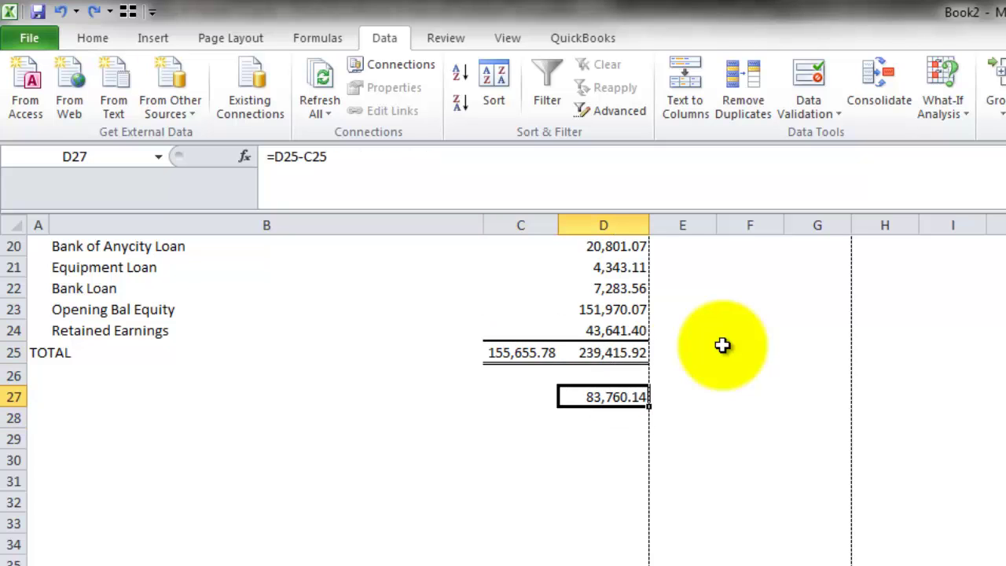
key("Down")
key("Down")
key("alt+Tab")
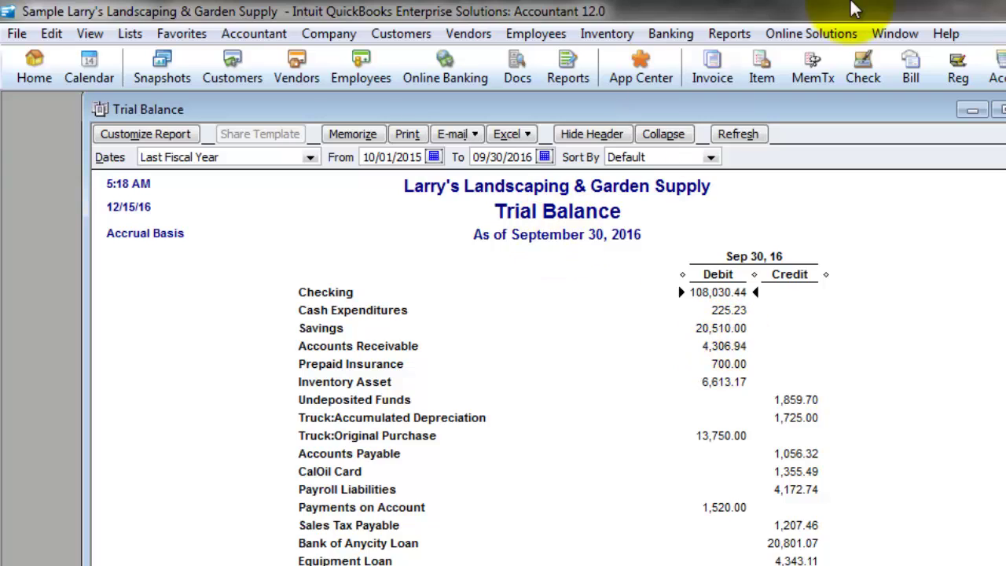
- Open the Profit & Loss Standard report and bring up its date ranges for Last Fiscal Year
left_click(717, 34)
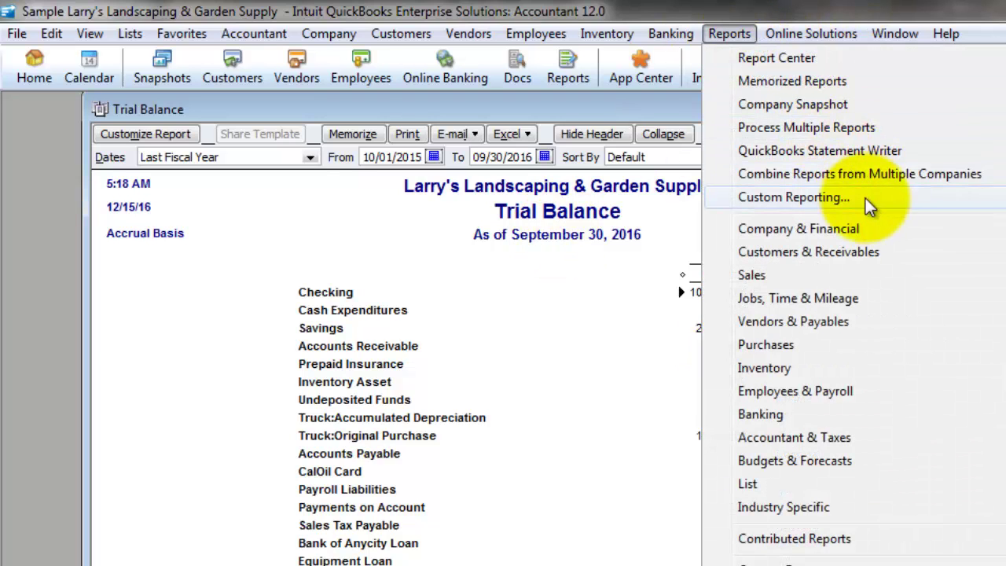
left_click(668, 228)
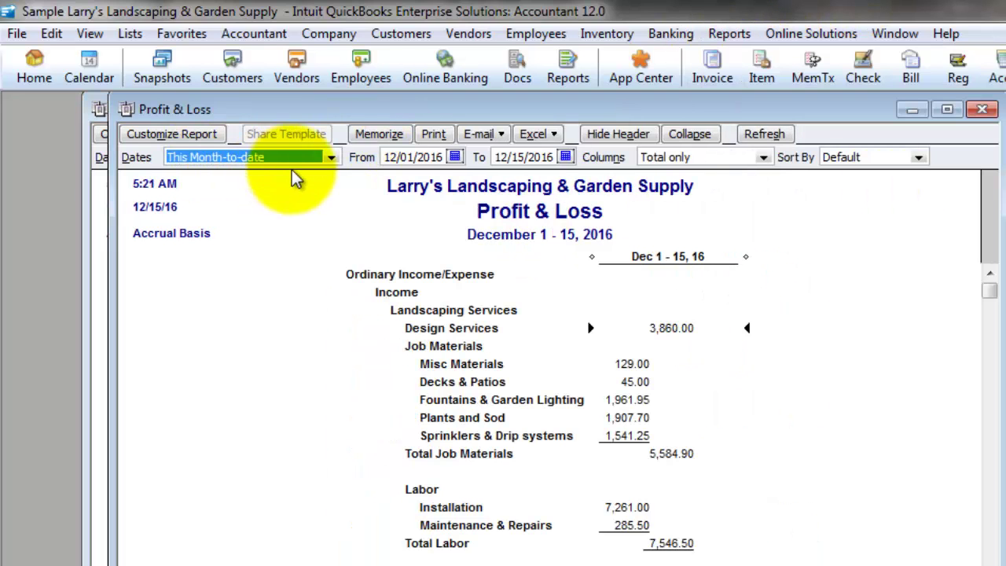
left_click(331, 157)
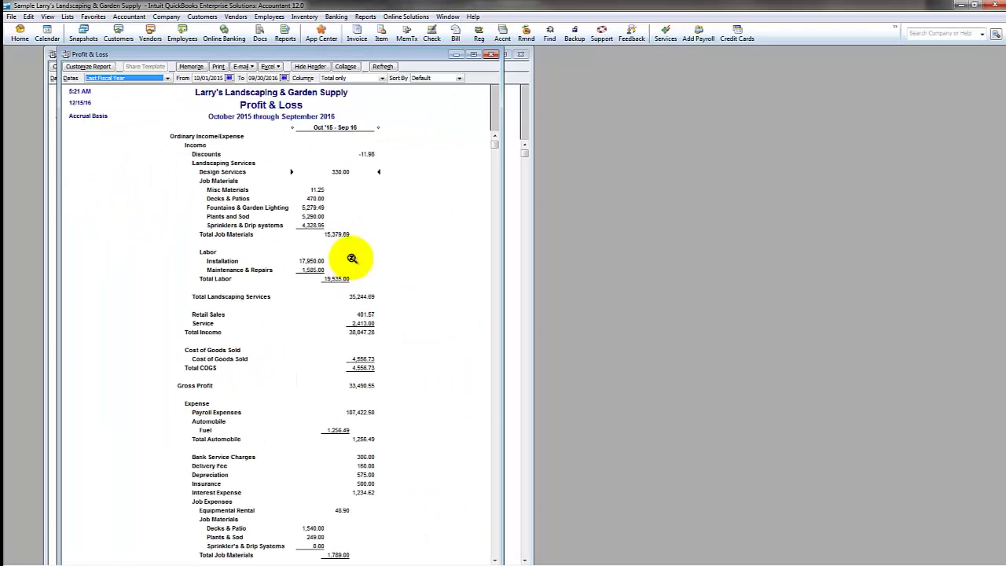
scroll(348, 259, "down", 10)
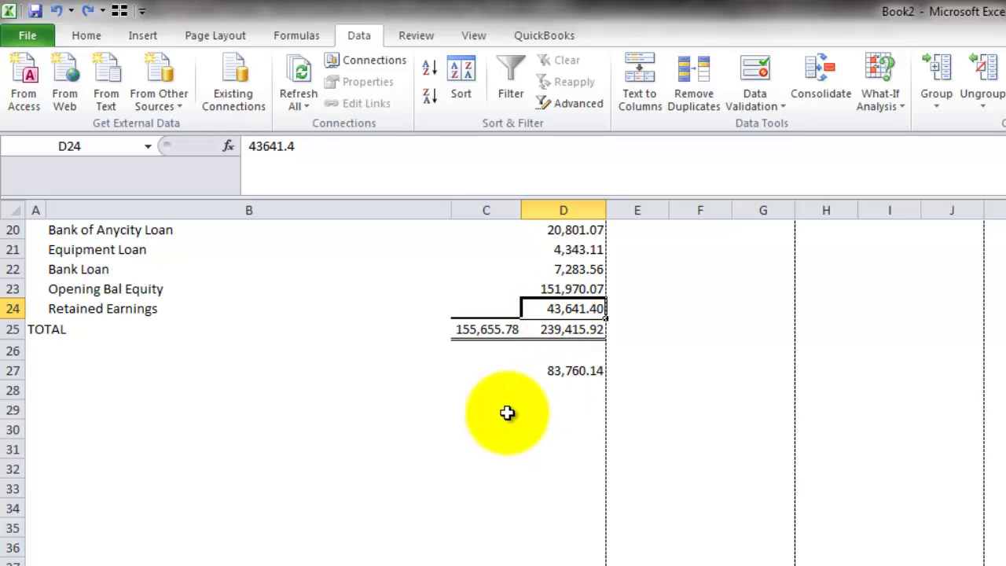
- Make Retained Earnings a 40,118.74 debit instead of a credit so both totals read 195,774.52
key("Delete")
key("Left")
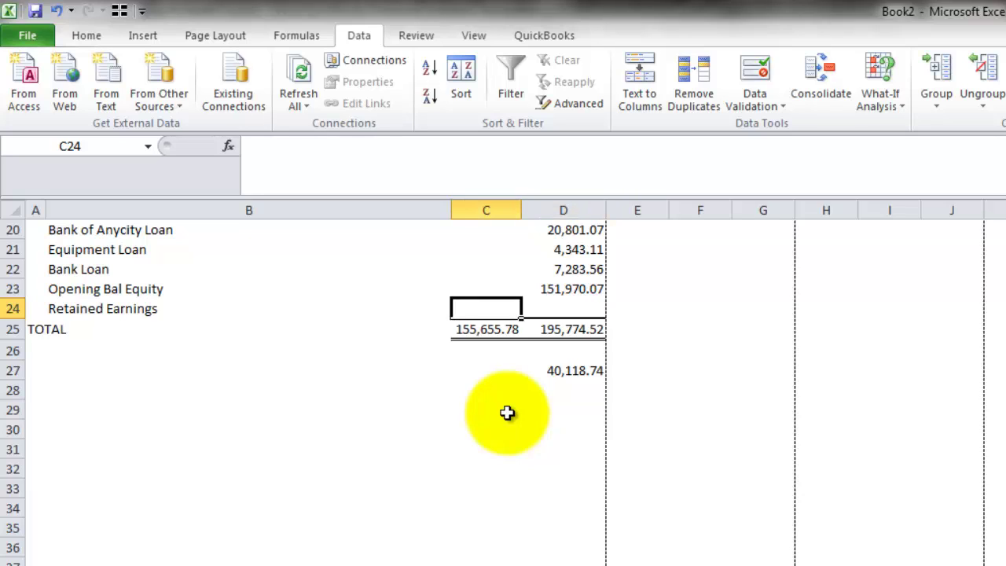
type("40")
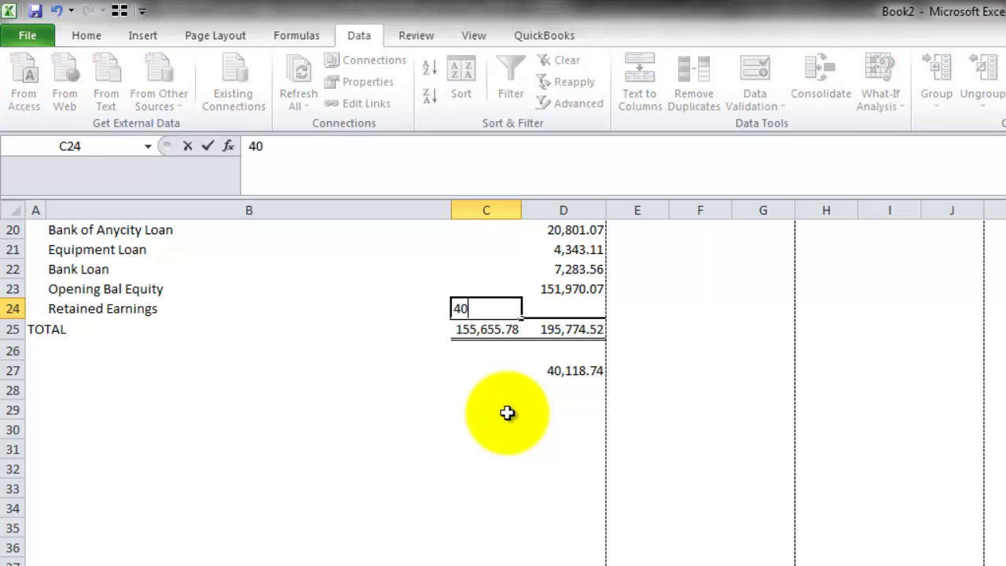
type(",118.74")
key("Return")
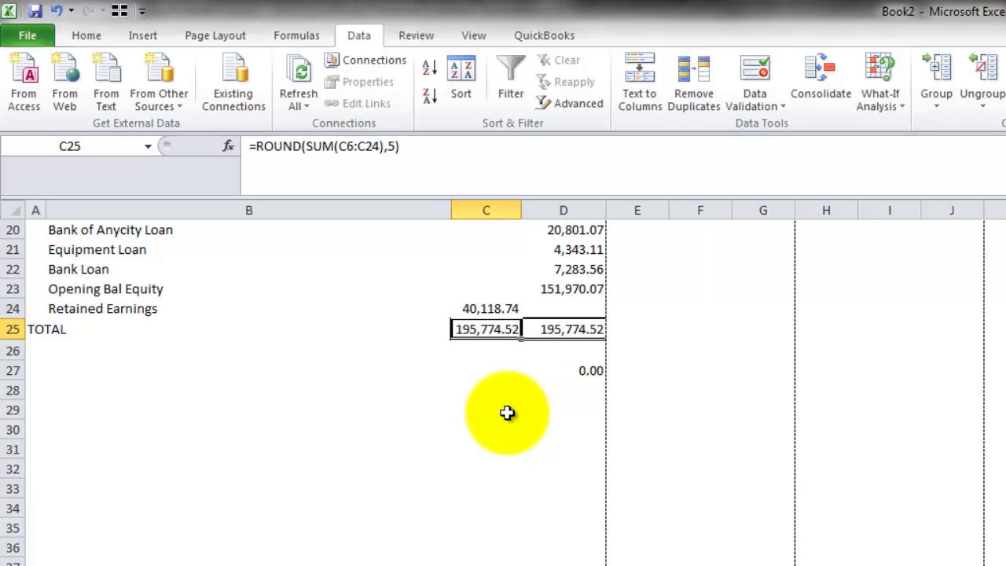
key("Up")
key("Right")
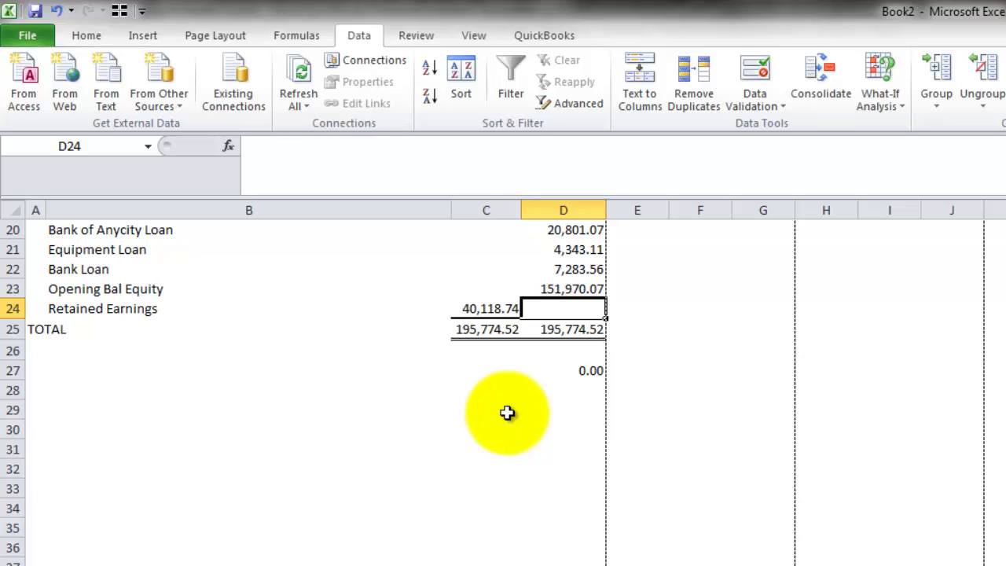
key("Left")
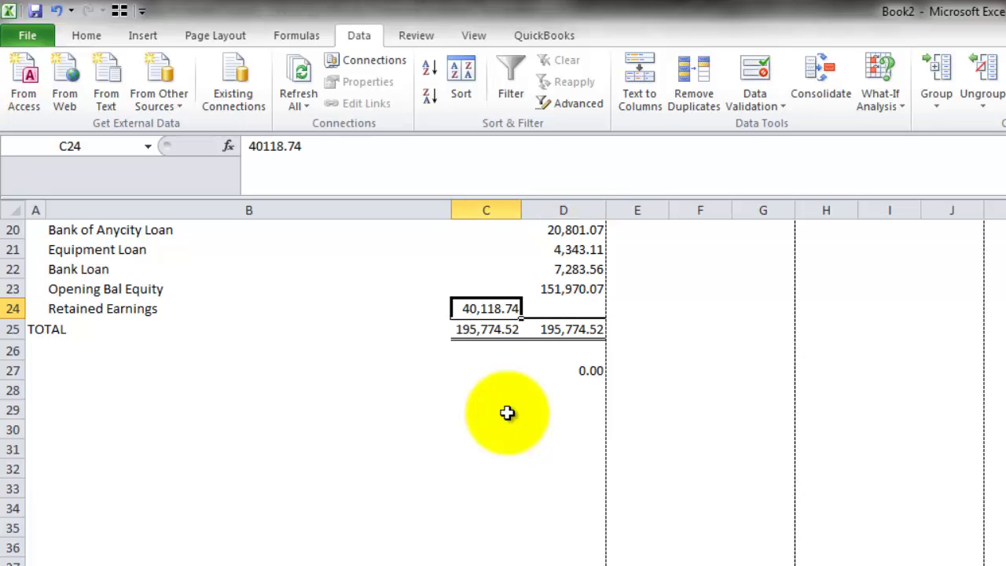
key("ctrl+Up")
key("ctrl+Up")
key("ctrl+Up")
key("ctrl+Up")
key("ctrl+Up")
key("ctrl+Up")
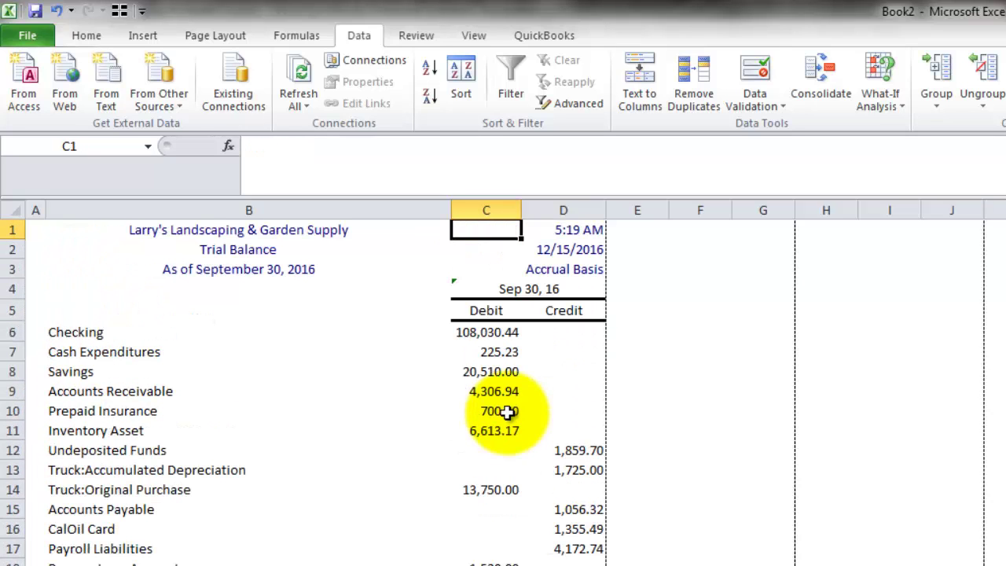
- Move down from Checking and Savings to the Accounts Receivable balance of 4,306.94 in C9
key("Down")
key("Down")
key("Down")
key("Down")
key("Down")
key("Left")
key("Left")
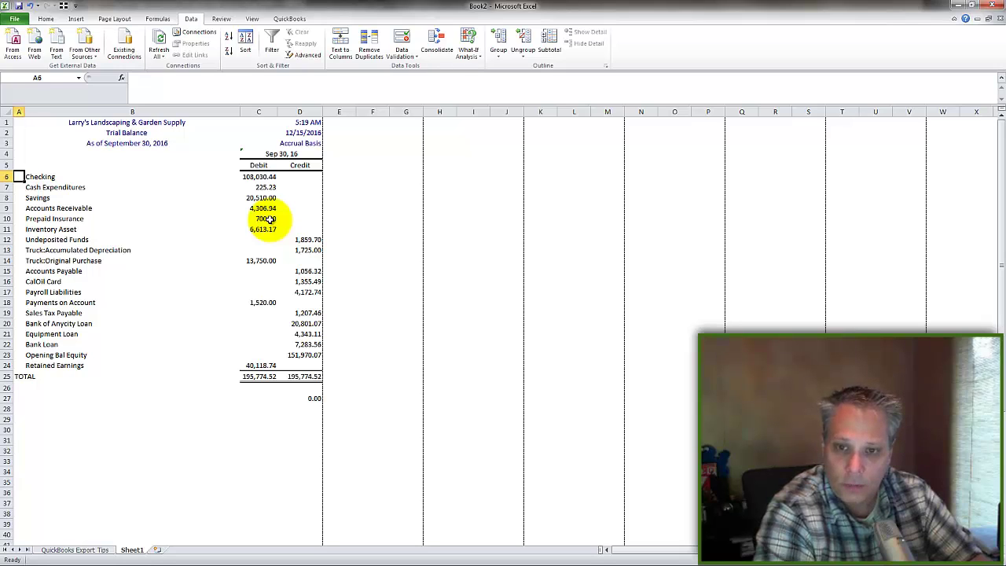
key("Right")
key("Right")
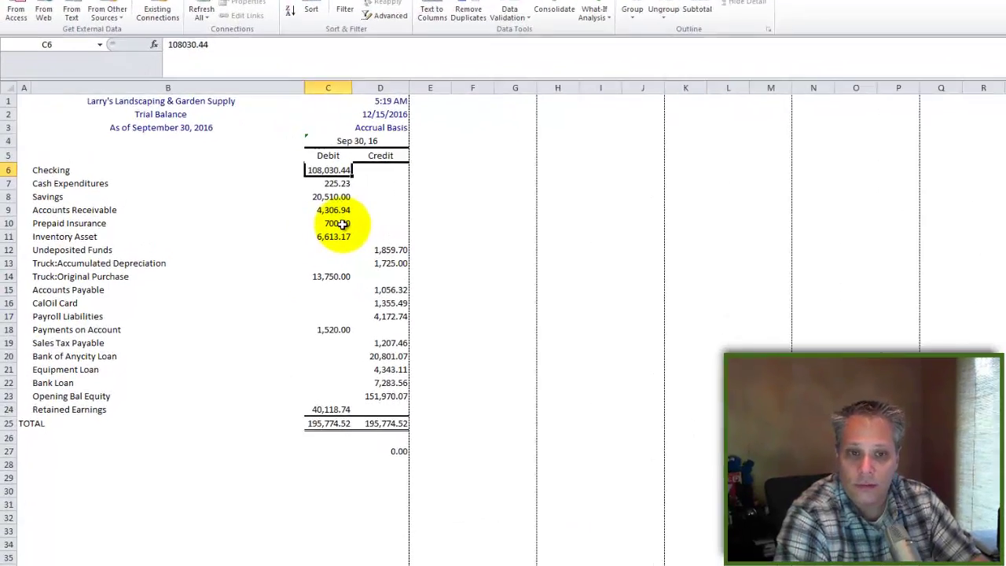
key("Down")
key("Down")
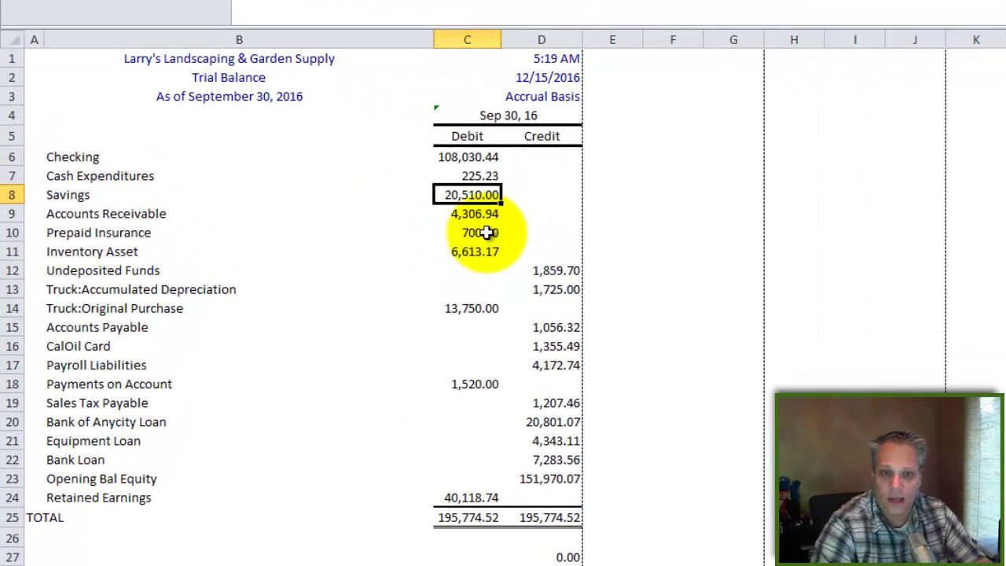
key("Down")
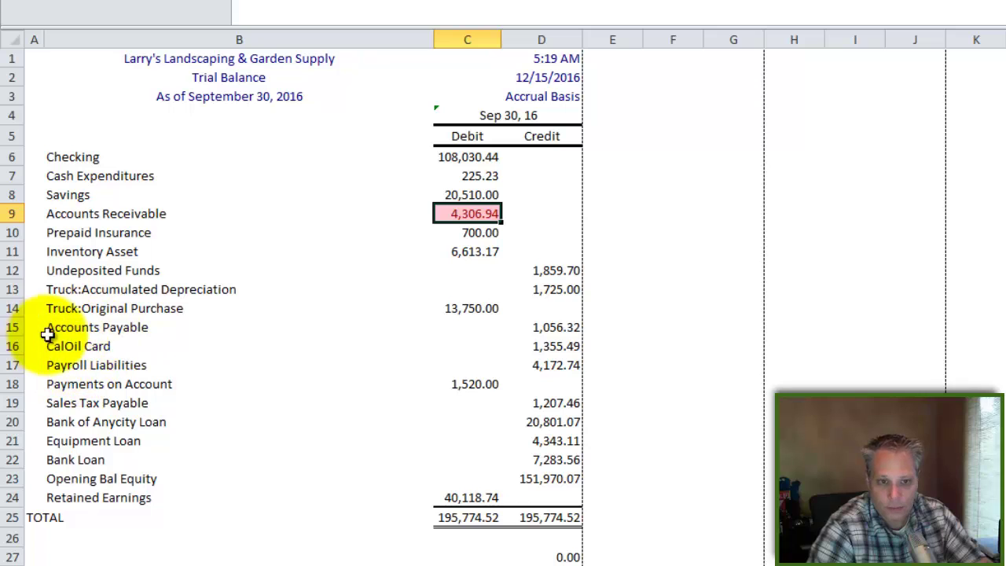
- Copy the Accounts Receivable row toward the empty rows below, then cancel the pending copy
left_click(535, 329)
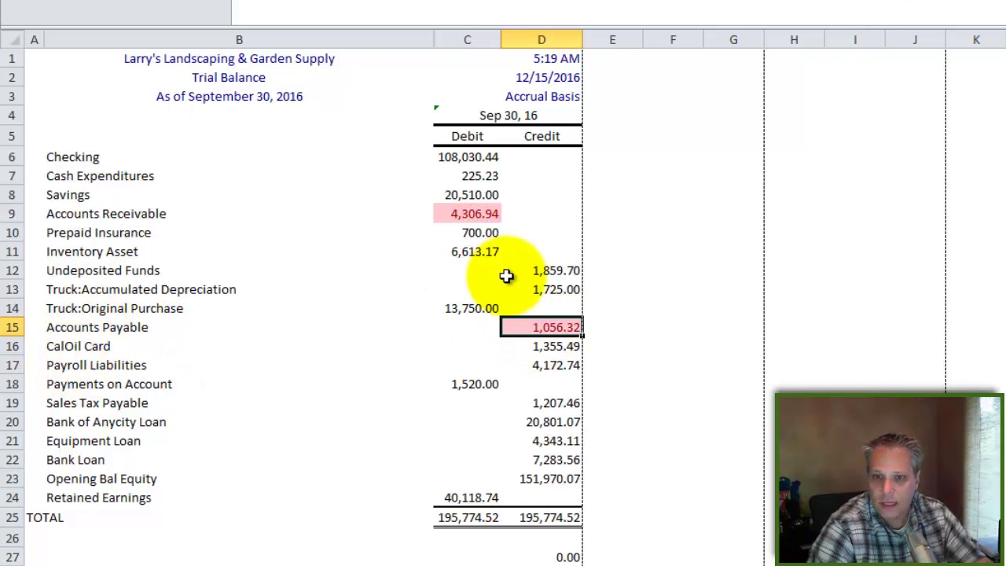
left_click(6, 213)
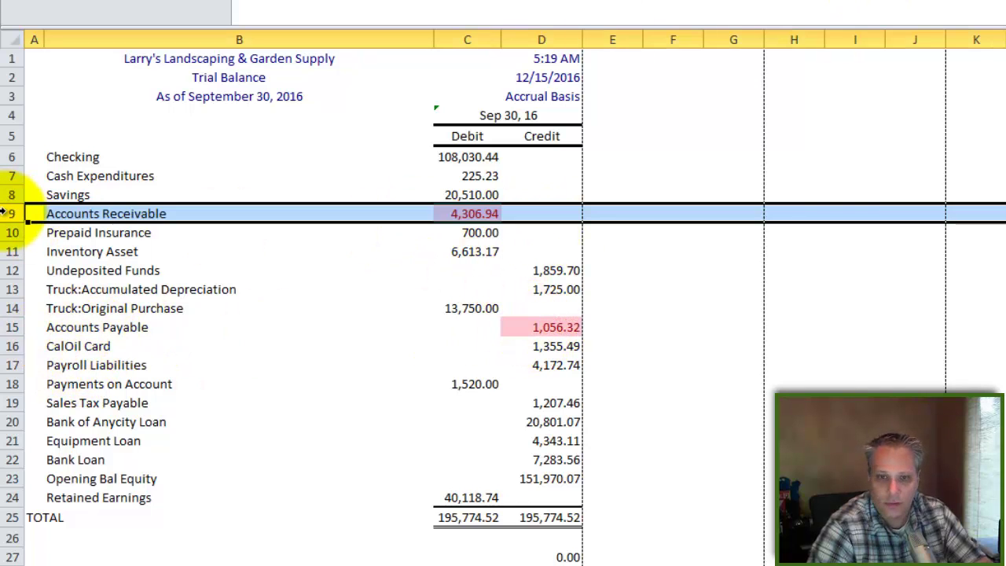
key("ctrl+c")
key("Down")
key("Down")
key("Down")
key("Down")
key("Down")
key("Down")
key("Down")
key("Down")
key("Down")
key("Down")
key("Down")
key("Down")
key("Down")
key("Down")
key("Down")
key("Down")
key("Down")
key("Down")
key("Down")
key("Down")
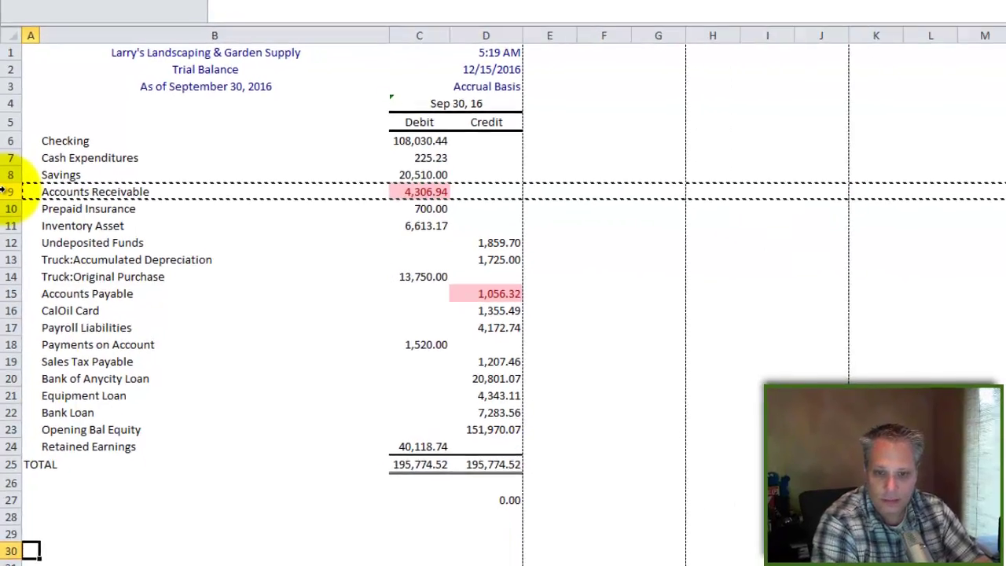
key("shift+space")
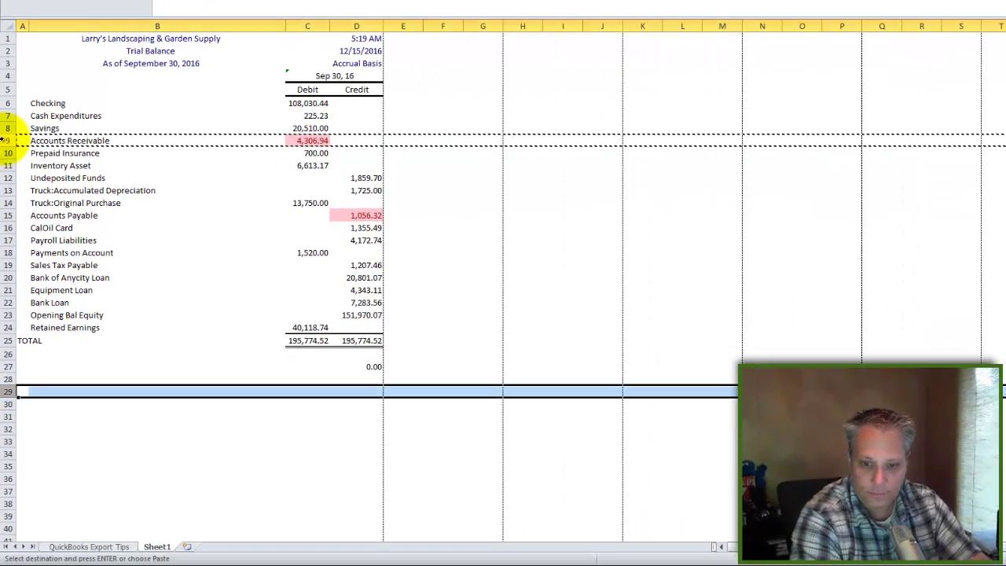
key("Escape")
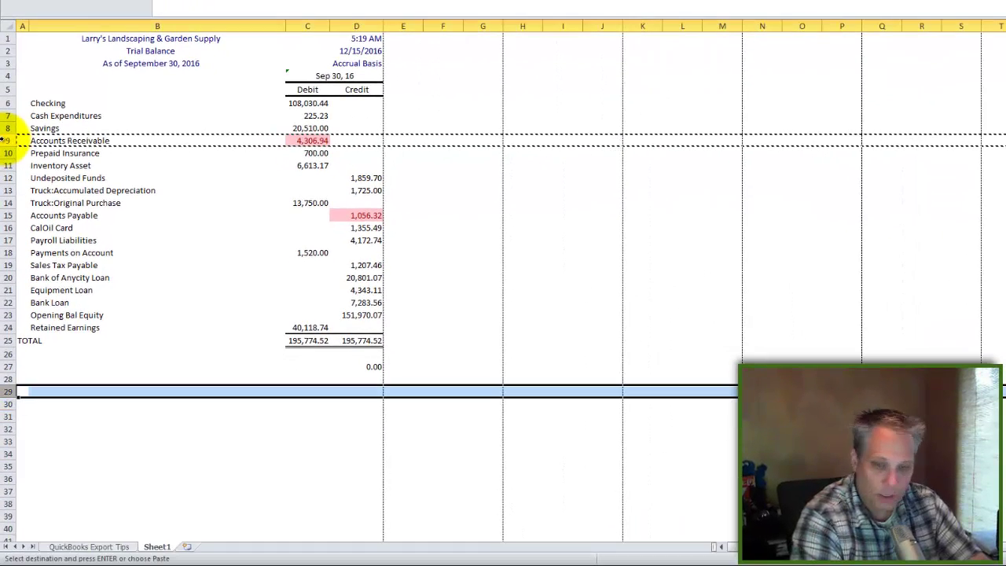
key("Up")
key("Up")
key("Up")
key("Up")
key("Up")
key("Up")
key("Up")
key("Up")
key("Up")
key("Up")
key("Up")
key("Up")
key("Up")
key("Up")
key("Up")
key("Up")
key("Up")
key("Up")
key("Up")
key("Up")
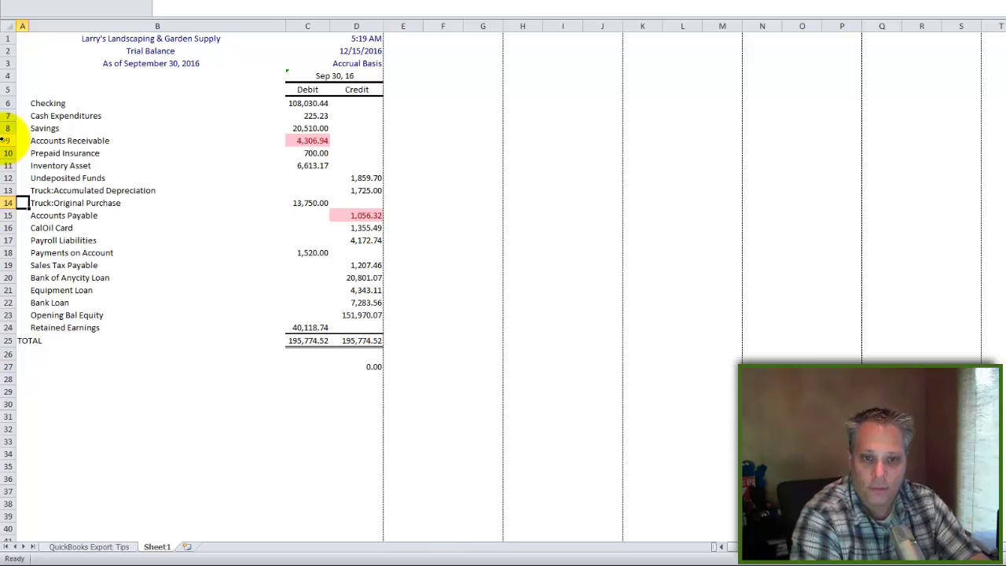
- Rename Accounts Receivable to 'Accounts Receivable Clearing (OCA)'
key("Right")
key("F2")
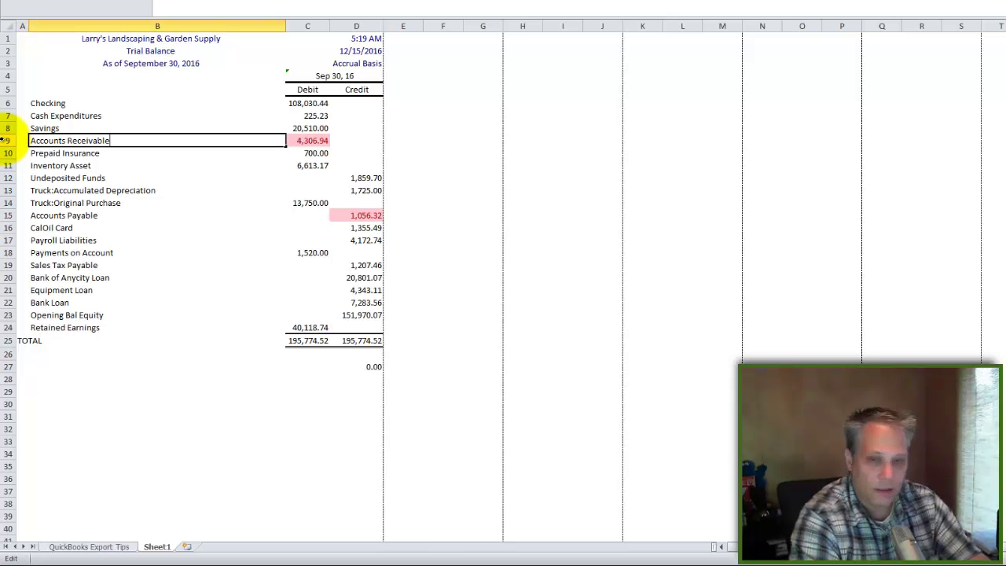
type("Ce")
key("BackSpace")
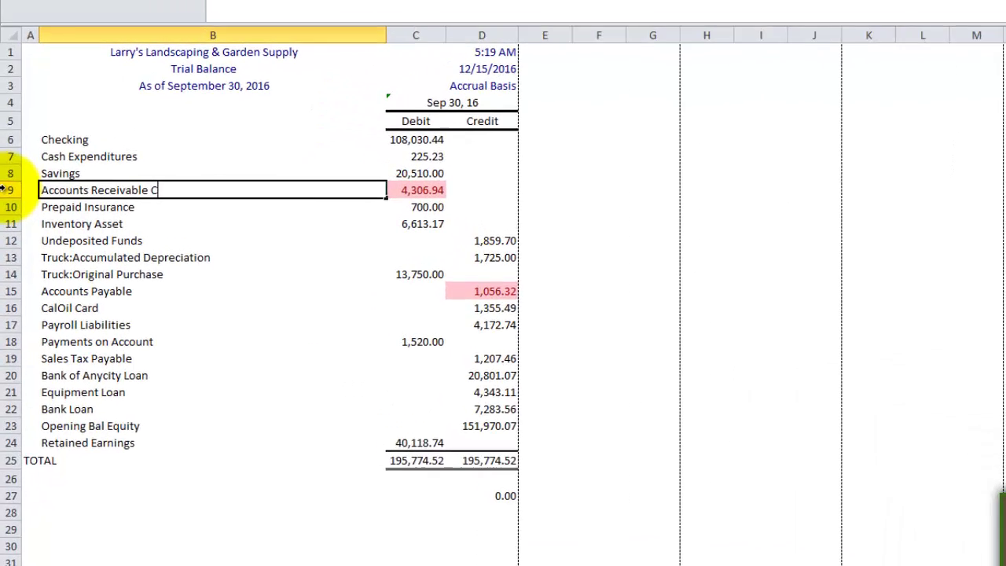
type("learing (OCA)")
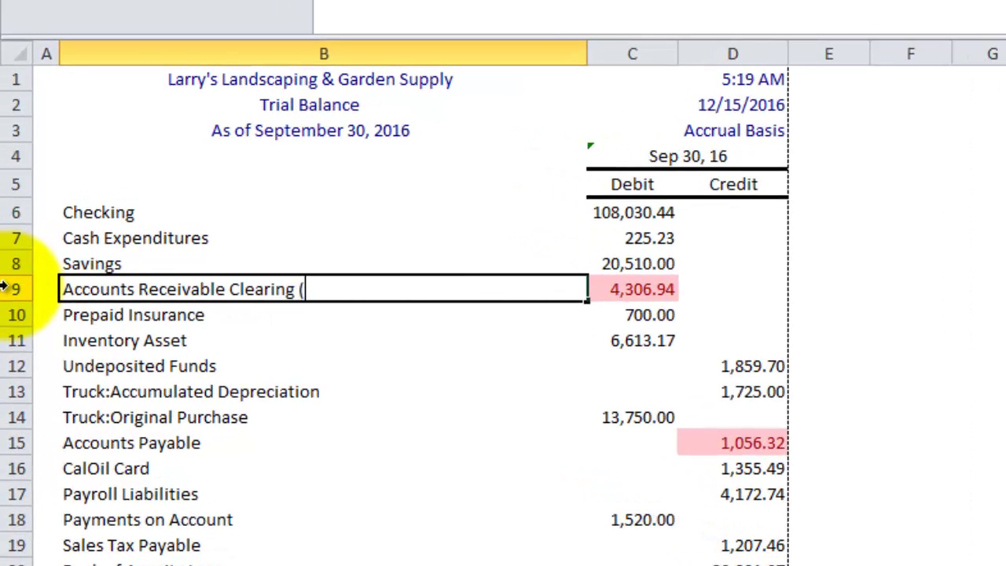
key("Return")
- Rename Accounts Payable to 'Accounts Payable Clearing (OCL)' and select the OCA row
key("Down")
key("Down")
key("Down")
key("Down")
key("Down")
key("Down")
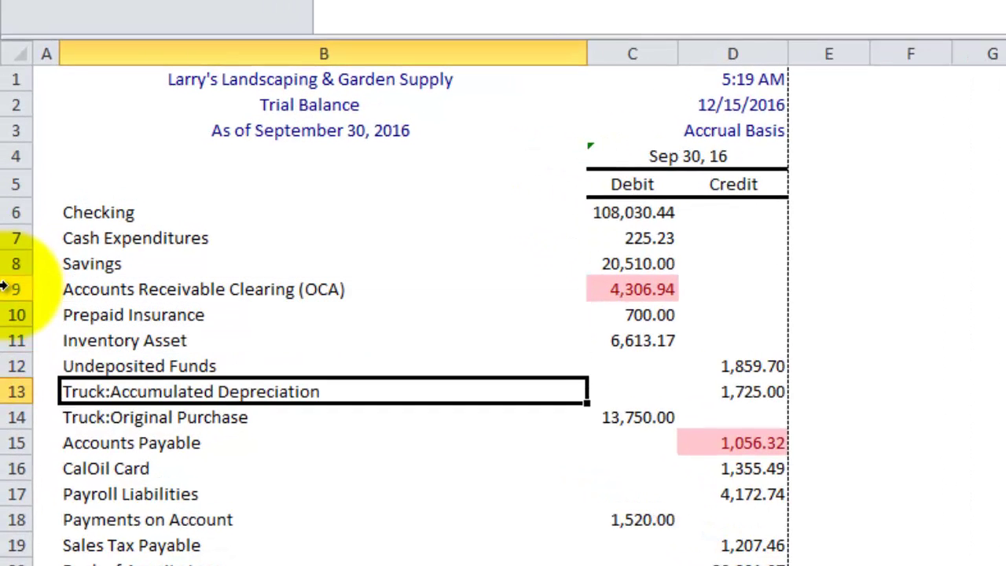
key("Up")
key("F2")
type("Clear")
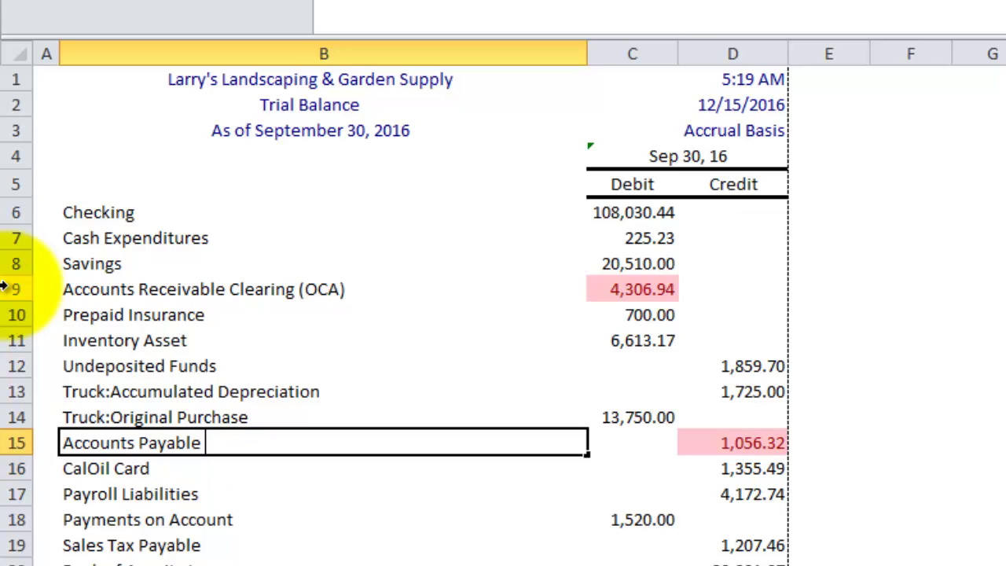
type("ing (C")
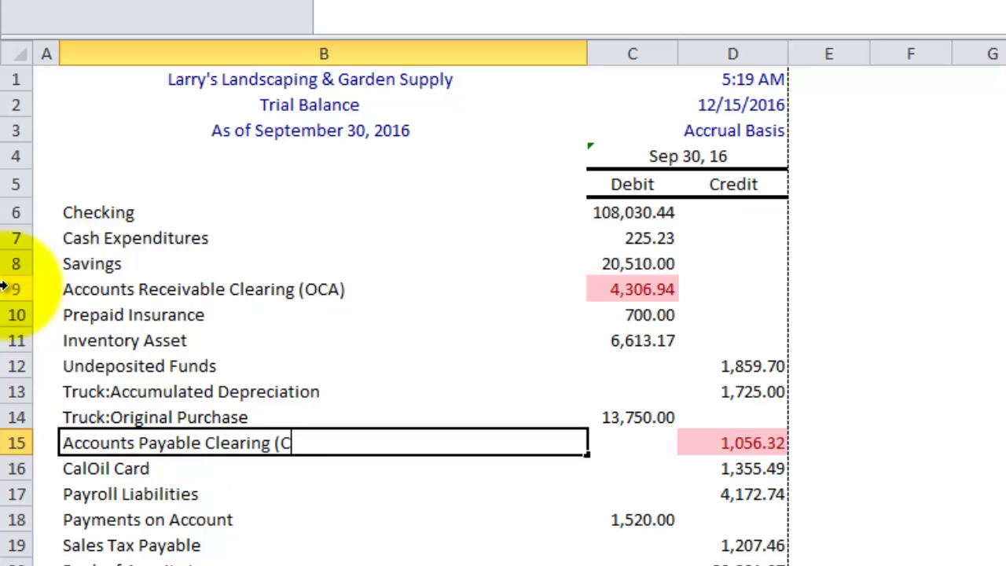
key("BackSpace")
type("OCL)")
key("Return")
key("Up")
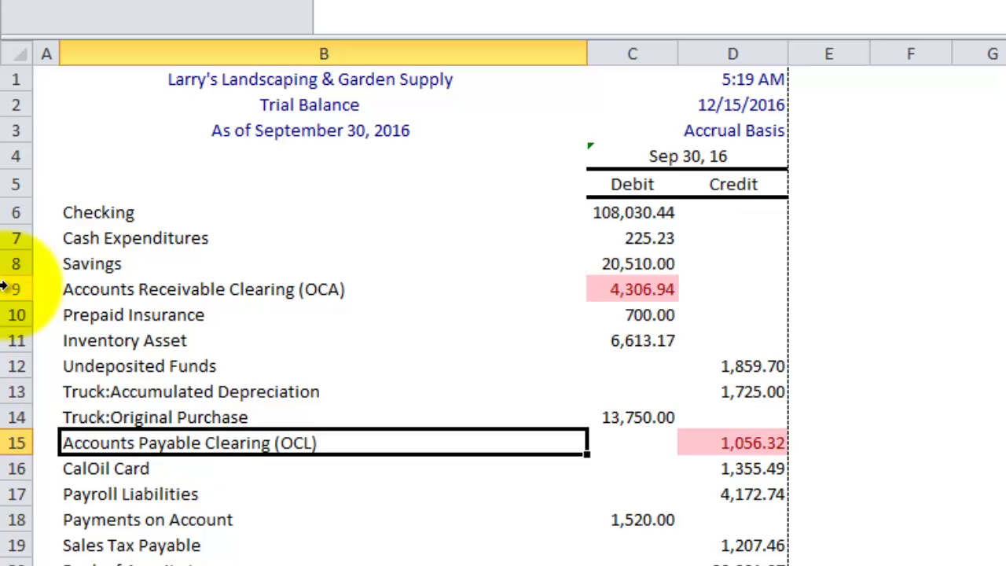
key("Up")
key("Up")
key("Up")
key("Up")
key("Up")
key("Up")
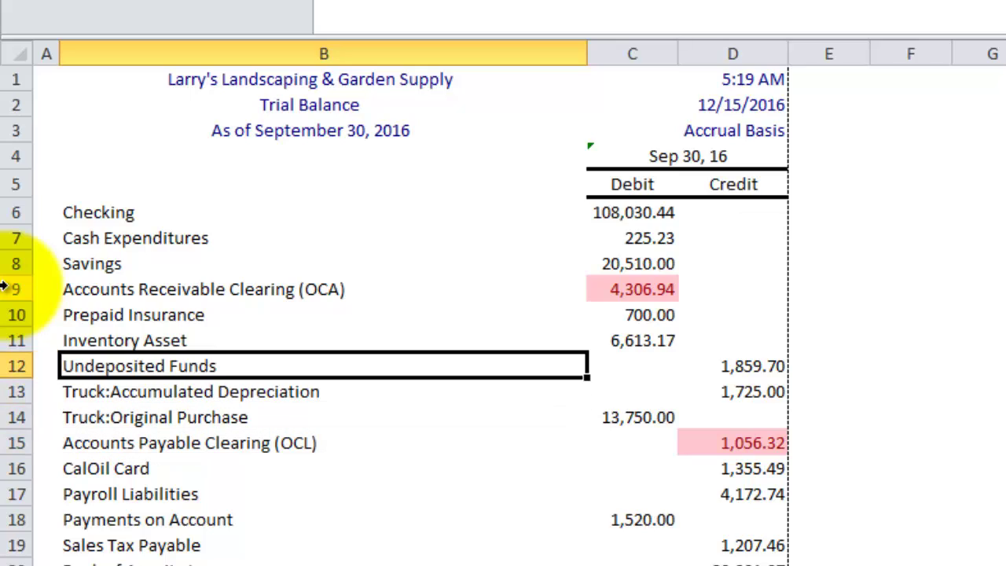
left_click(4, 289)
- Try moving the OCA and OCL rows below the totals, which unbalances the trial balance
key("ctrl+x")
key("Down")
key("Down")
key("Down")
key("Down")
key("Down")
key("Down")
key("Down")
key("Down")
key("Down")
key("Down")
key("Down")
key("Down")
key("Down")
key("Down")
key("Down")
key("Down")
key("Down")
key("Down")
key("Down")
key("Down")
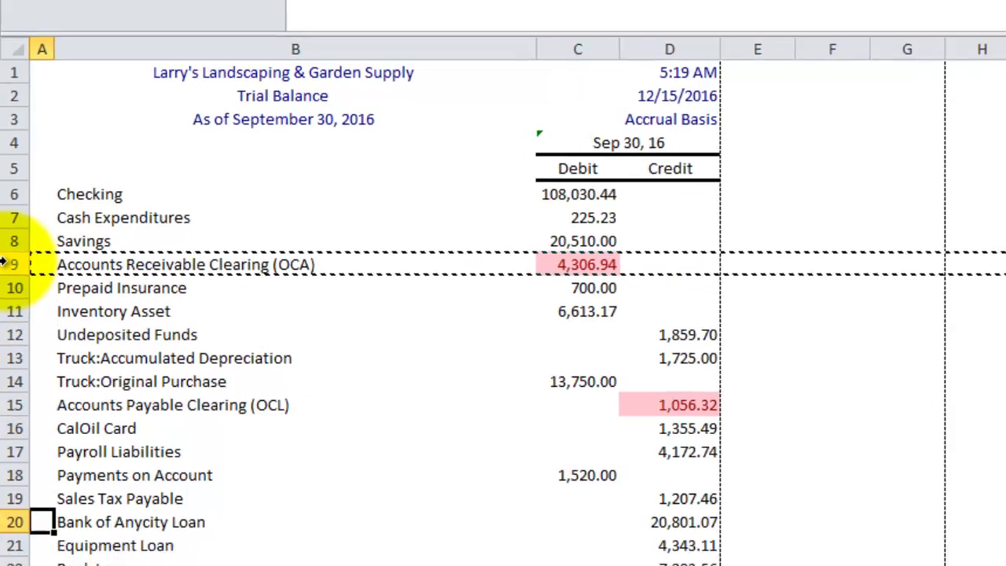
key("shift+space")
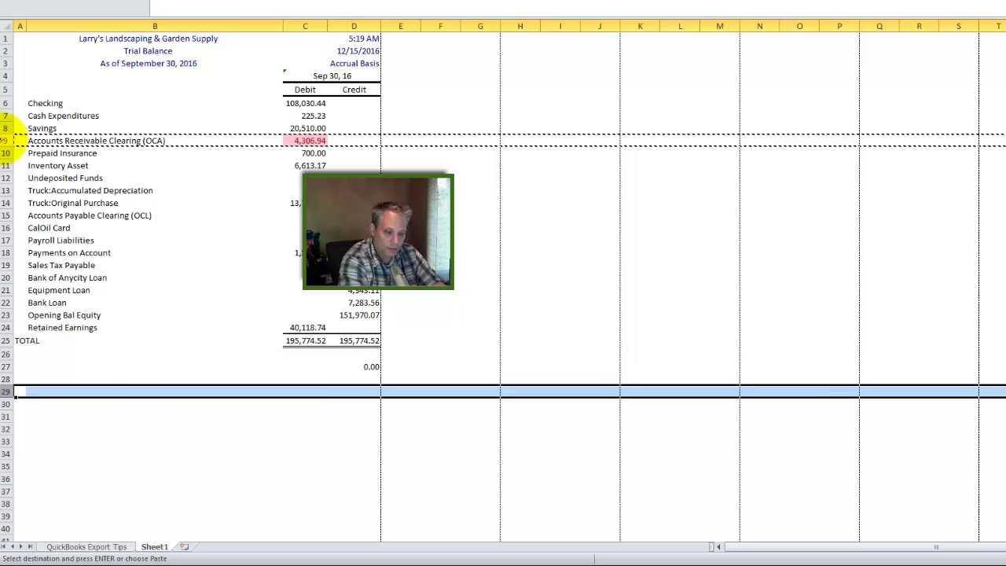
key("ctrl+v")
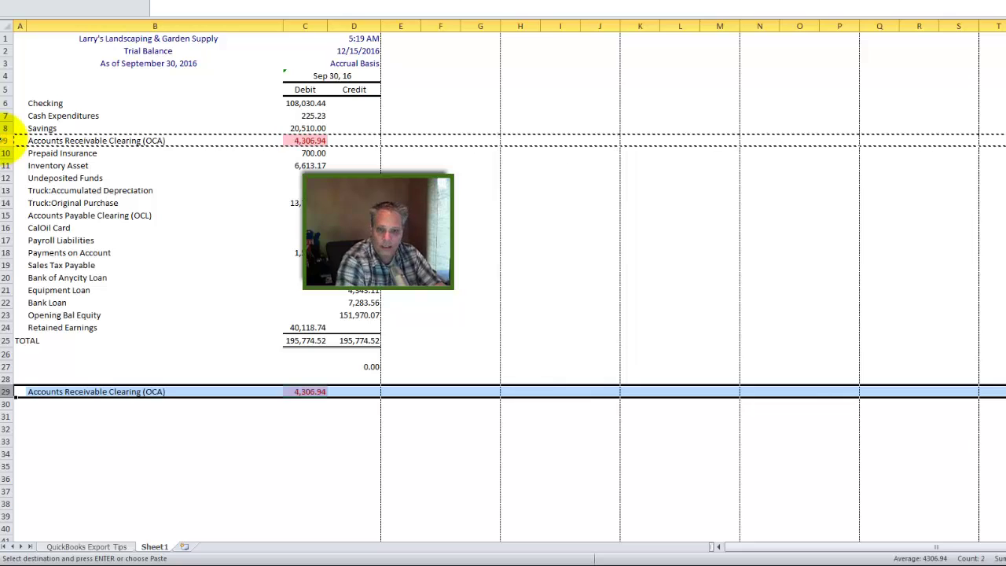
key("Up")
key("Up")
key("Up")
key("Up")
key("Up")
key("Up")
key("Up")
key("Up")
key("Up")
key("Up")
key("Up")
key("Up")
key("Up")
key("Up")
key("shift+space")
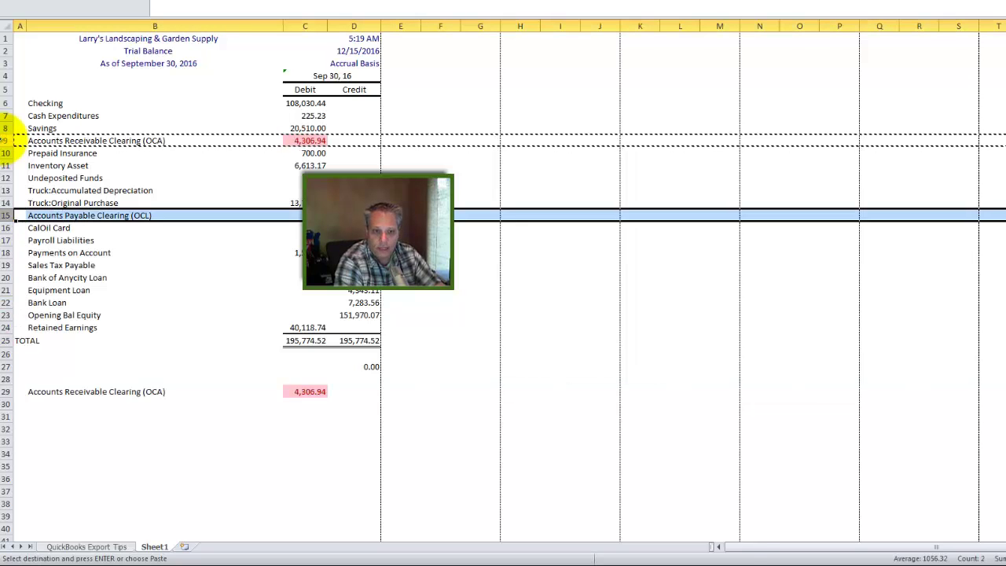
key("ctrl+x")
key("Down")
key("Down")
key("Down")
key("Down")
key("Down")
key("Down")
key("Down")
key("Down")
key("Down")
key("Down")
key("Down")
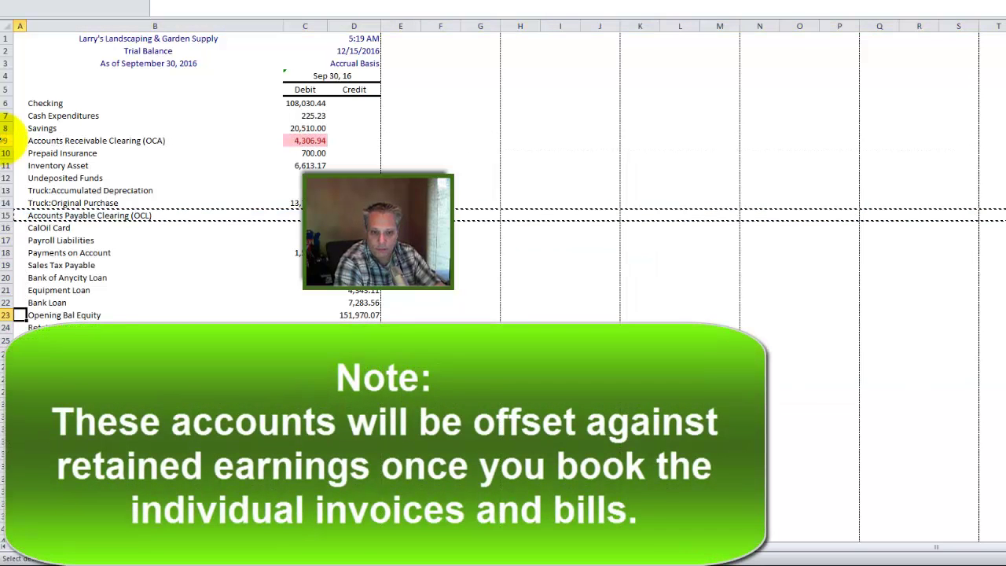
key("shift+space")
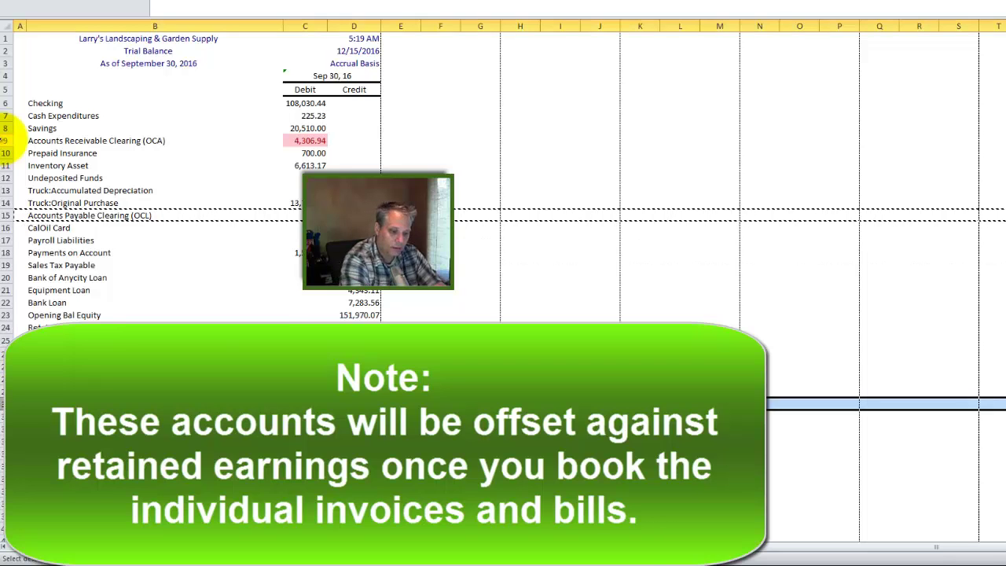
key("ctrl+shift+plus")
left_click(305, 379)
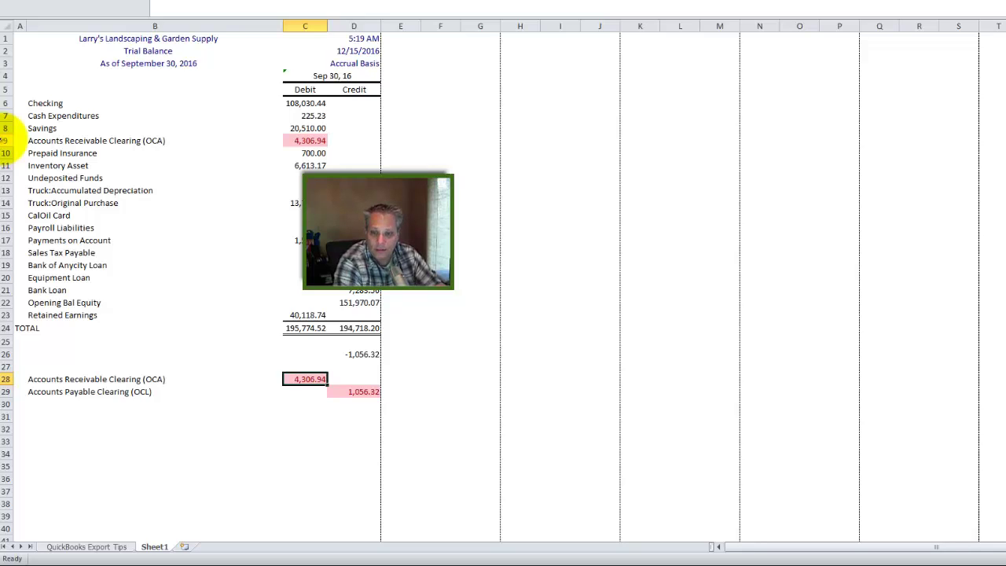
key("Up")
key("Up")
key("Up")
key("Up")
key("Up")
key("Up")
key("Up")
key("Up")
key("Up")
key("Up")
key("Up")
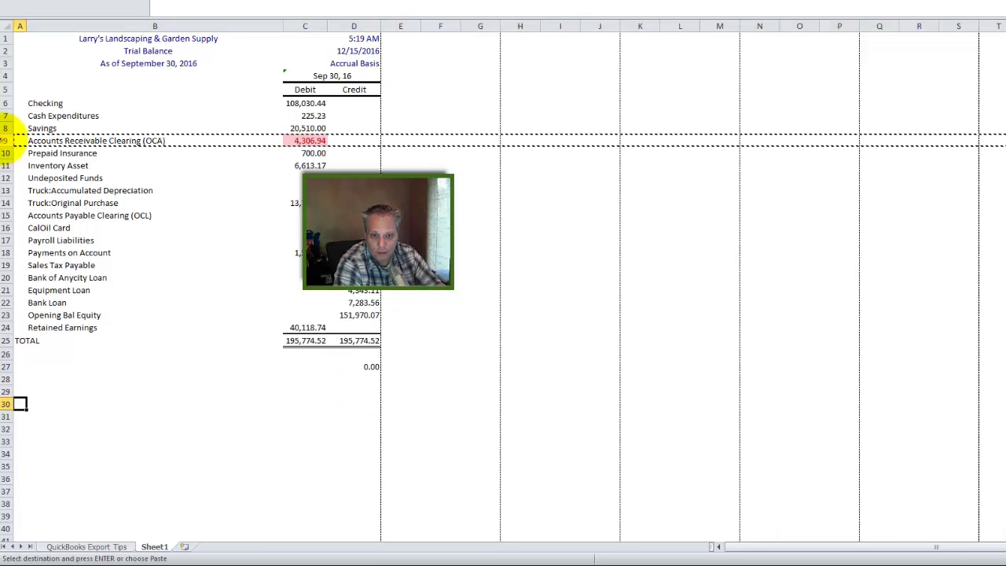
- Copy the OCA row into row 30 and the OCL row into row 31
left_click(6, 141)
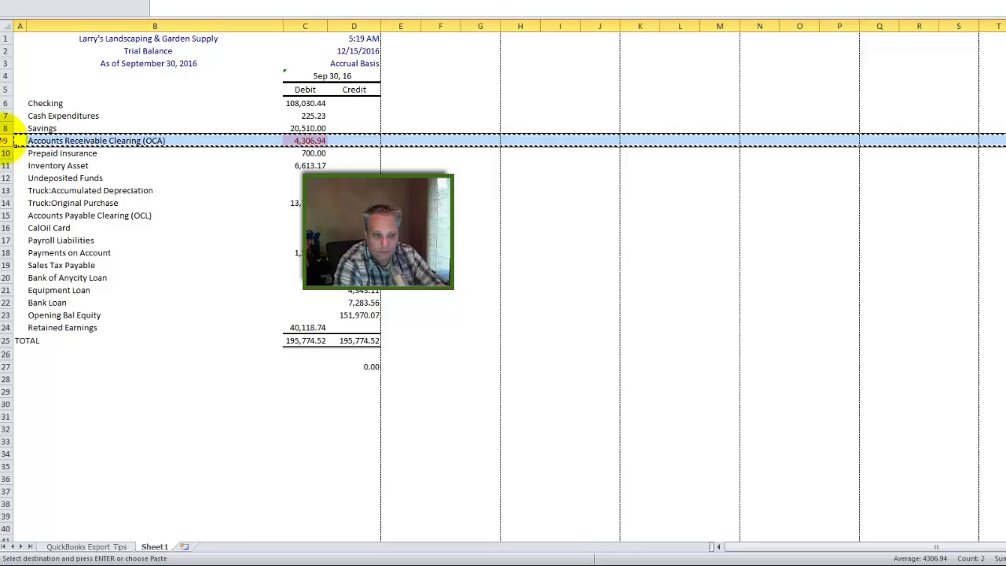
key("Down")
key("Down")
key("Down")
key("Down")
key("Down")
key("Down")
key("Down")
key("Down")
key("Down")
key("Down")
key("Down")
key("Down")
key("Down")
key("Down")
key("Down")
key("Down")
key("Down")
key("Down")
key("Down")
key("Down")
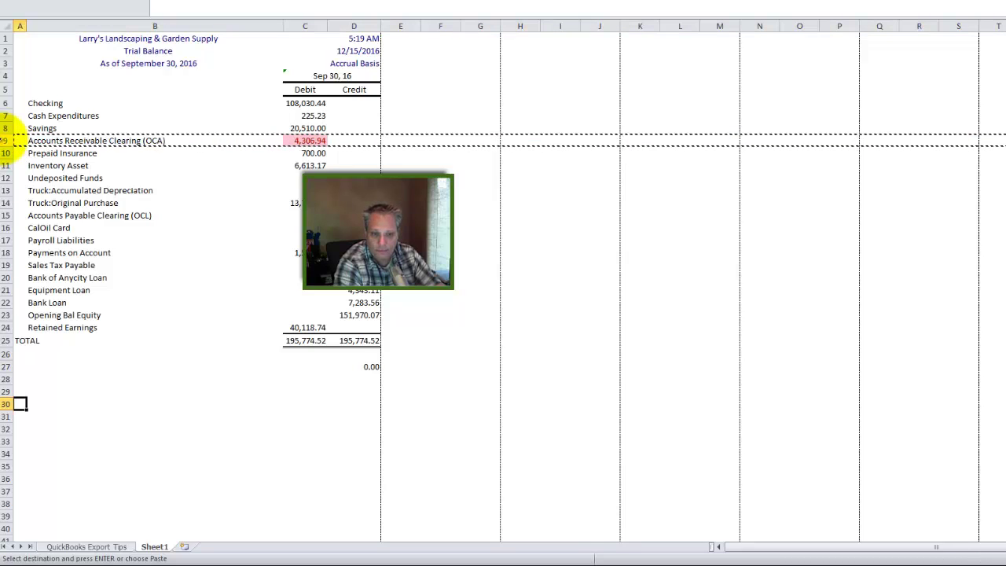
key("shift+space")
key("ctrl+v")
key("Up")
key("Up")
key("Up")
key("Up")
key("Up")
key("Up")
key("Up")
key("Up")
key("Up")
key("Up")
key("Up")
key("Up")
key("Up")
key("Up")
key("Up")
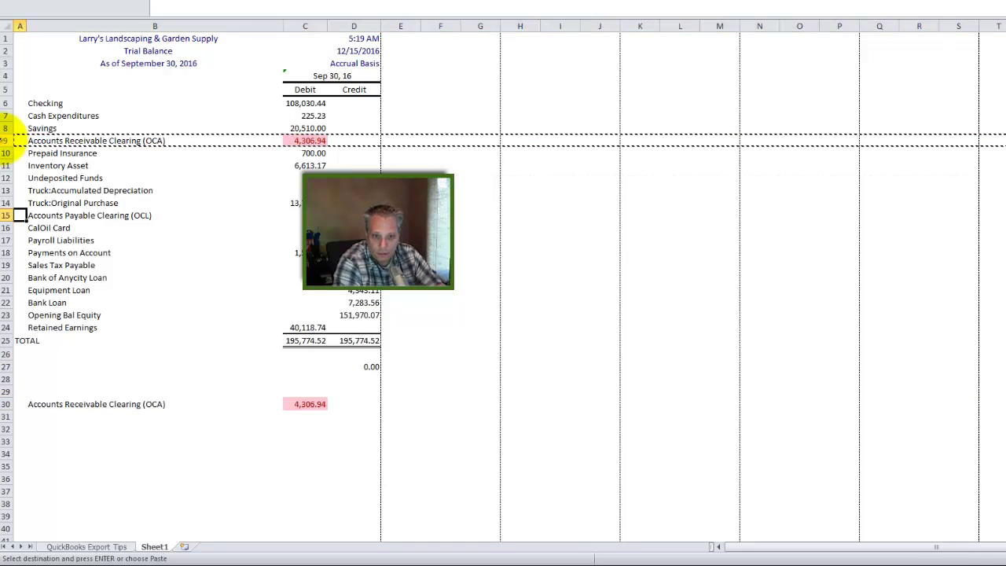
key("shift+space")
key("ctrl+c")
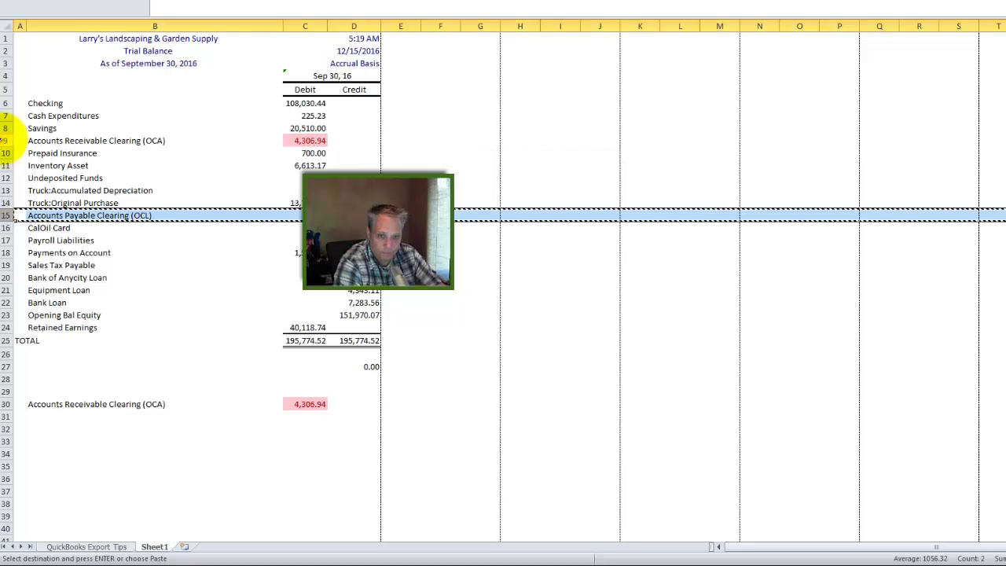
key("Down")
key("Down")
key("Down")
key("Down")
key("Down")
key("Down")
key("Down")
key("Down")
key("Down")
key("Down")
key("Down")
key("Down")
key("Down")
key("Down")
key("Down")
key("Down")
key("shift+space")
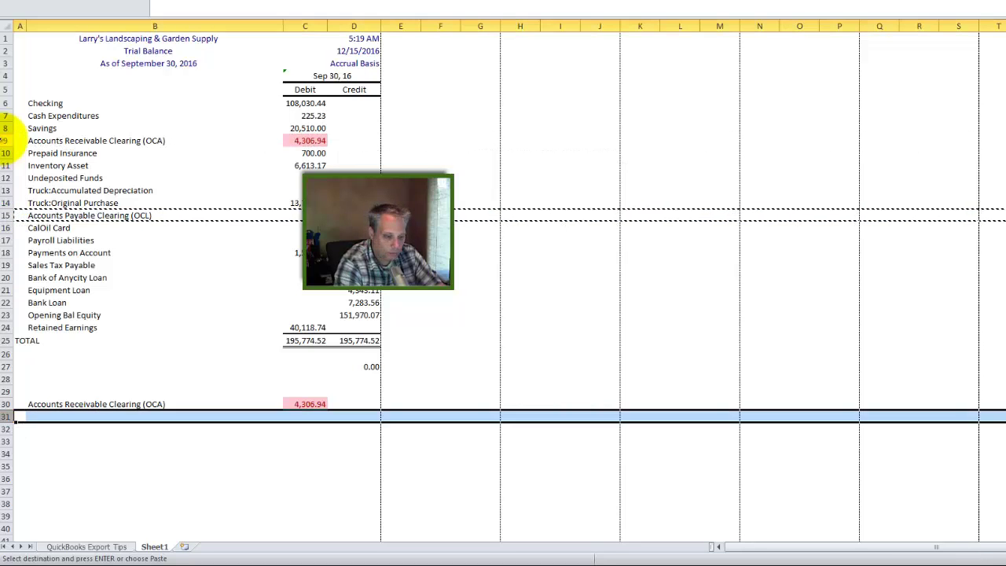
key("ctrl+v")
- Move back up the trial balance toward the Checking debit amount
key("Up")
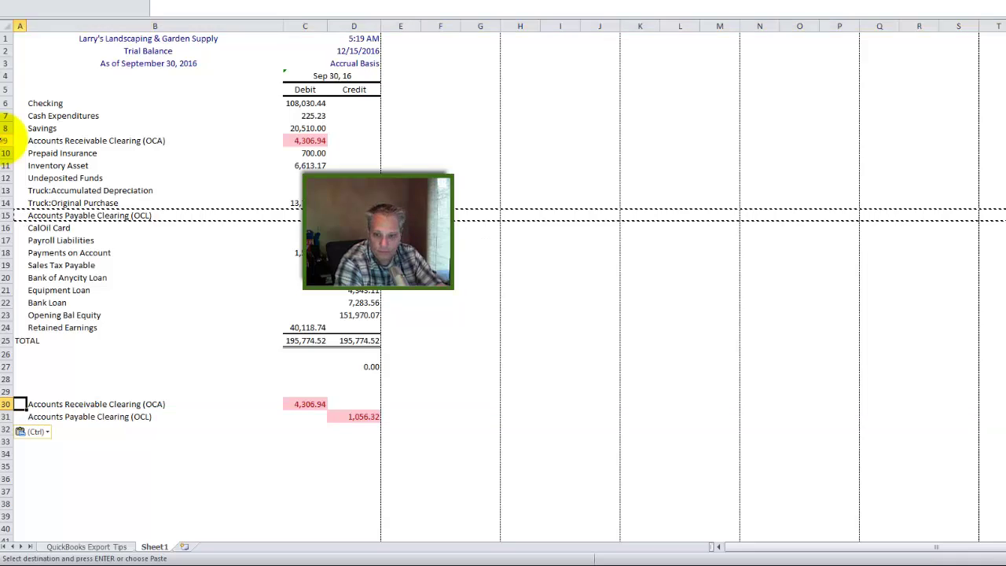
key("Up")
key("Up")
key("Up")
key("Up")
key("Up")
key("Up")
key("Up")
key("Up")
key("Up")
key("Up")
key("Up")
key("Up")
key("Up")
key("Up")
key("Up")
key("Up")
key("Up")
key("Right")
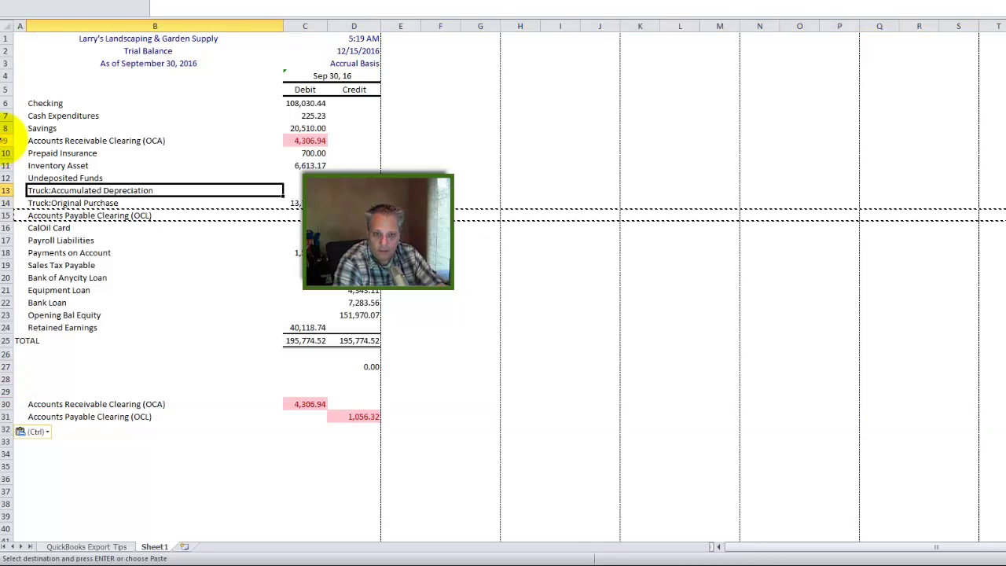
key("Up")
key("Up")
key("Up")
key("Up")
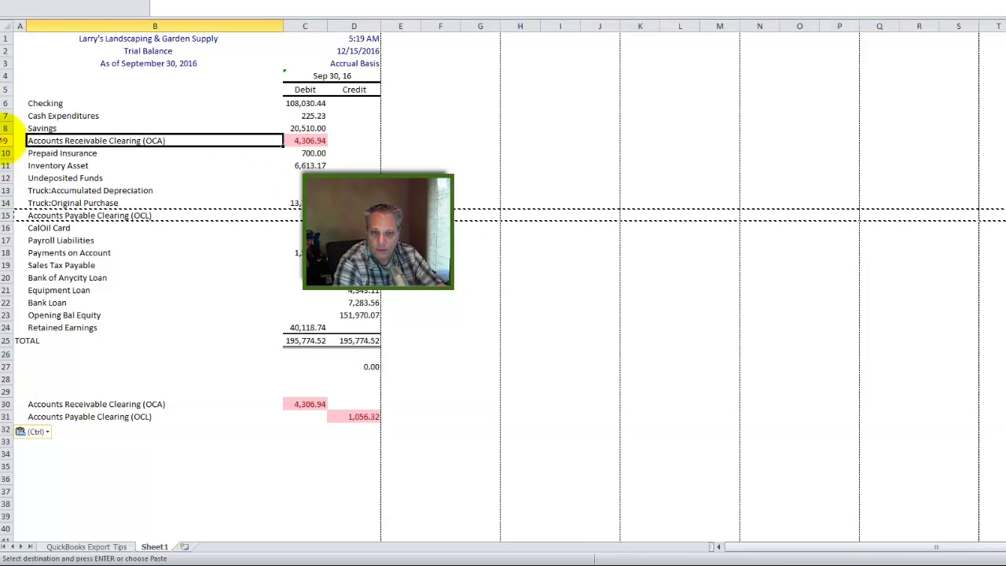
key("Up")
key("Up")
key("Right")
- Paste the pink clearing-account formatting onto the Checking debit of 108,030.44 in C6
key("Up")
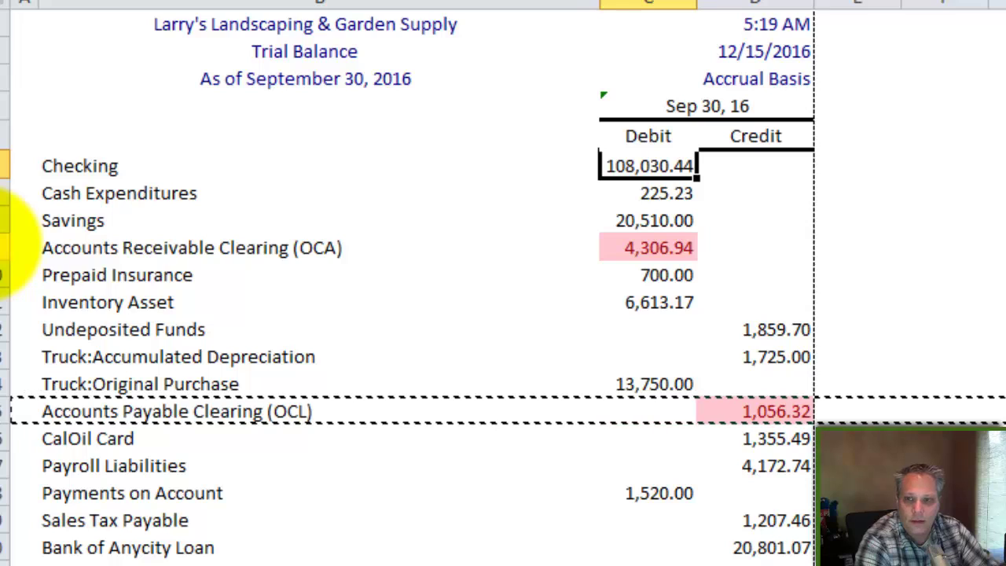
key("ctrl+alt+v")
key("t")
key("Return")
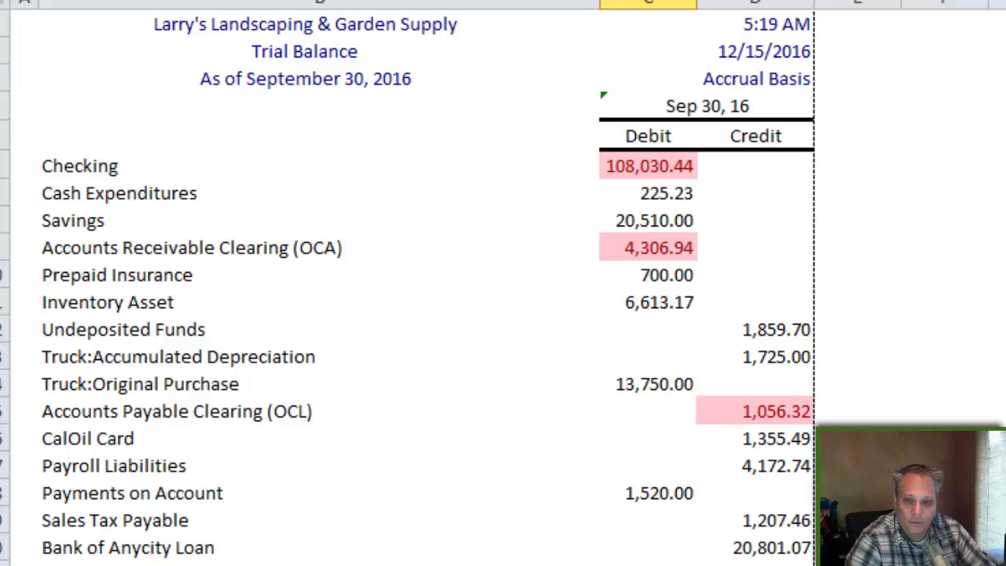
left_click(678, 165)
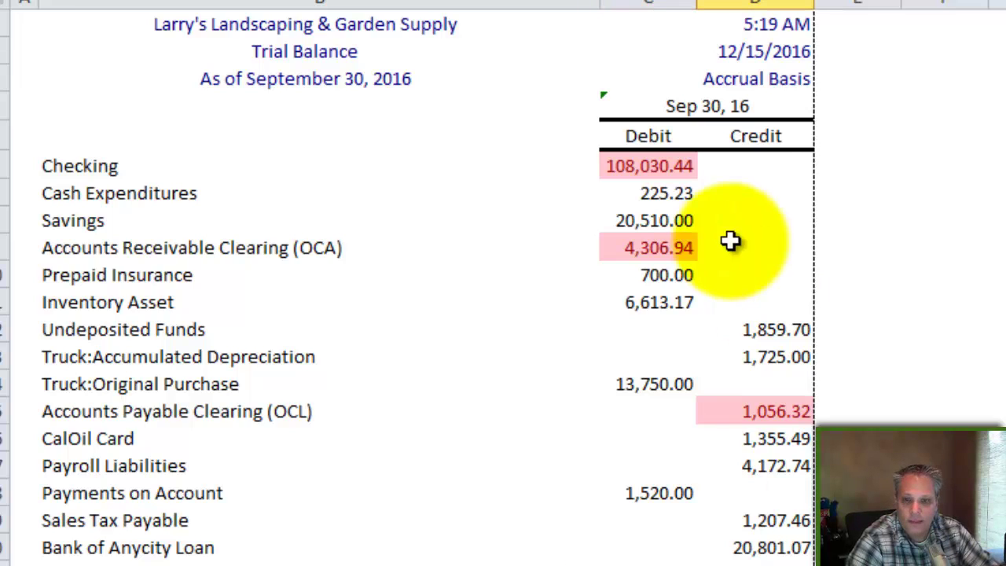
left_click(666, 167)
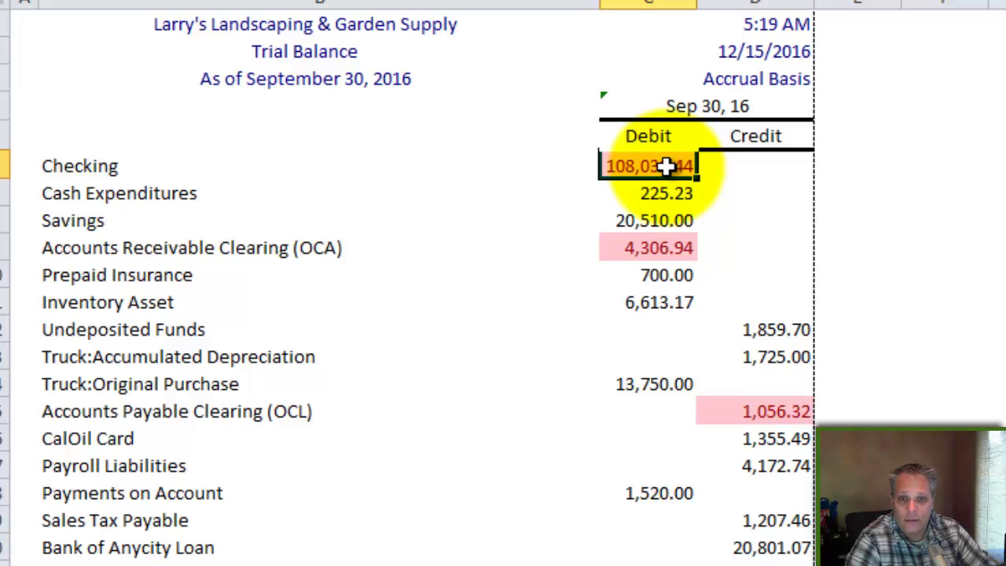
left_click(33, 453)
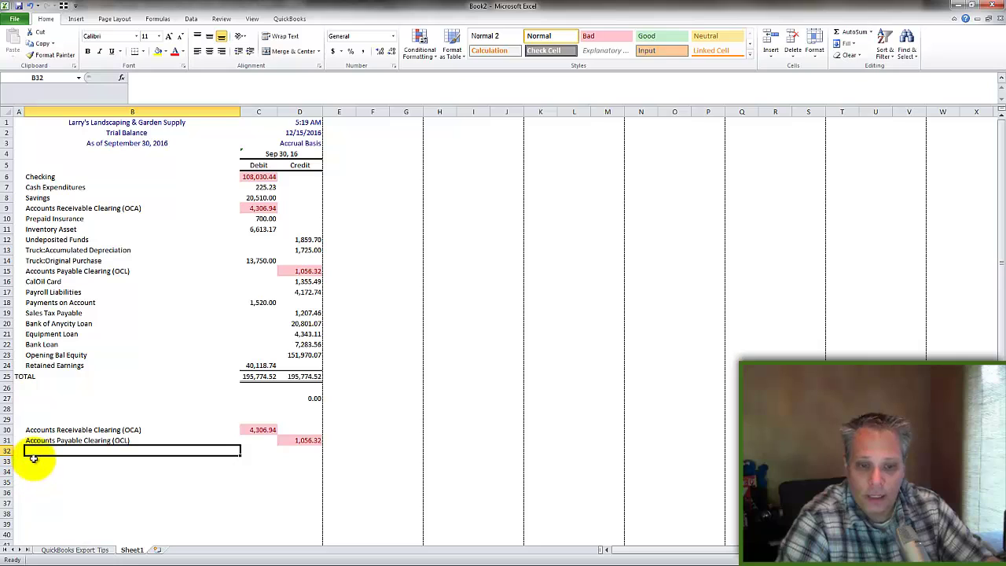
left_click(19, 461)
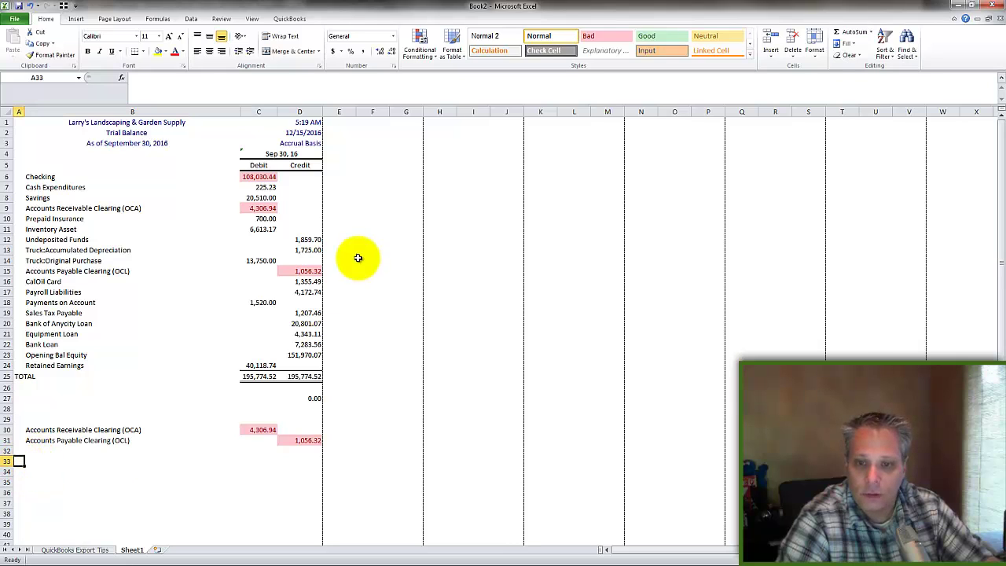
left_click(261, 176)
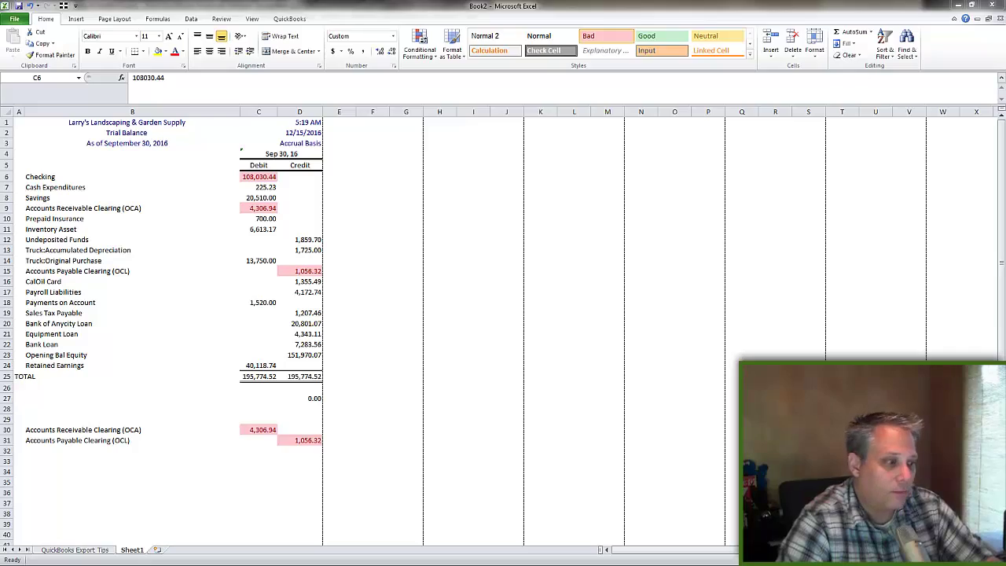
key("alt+Tab")
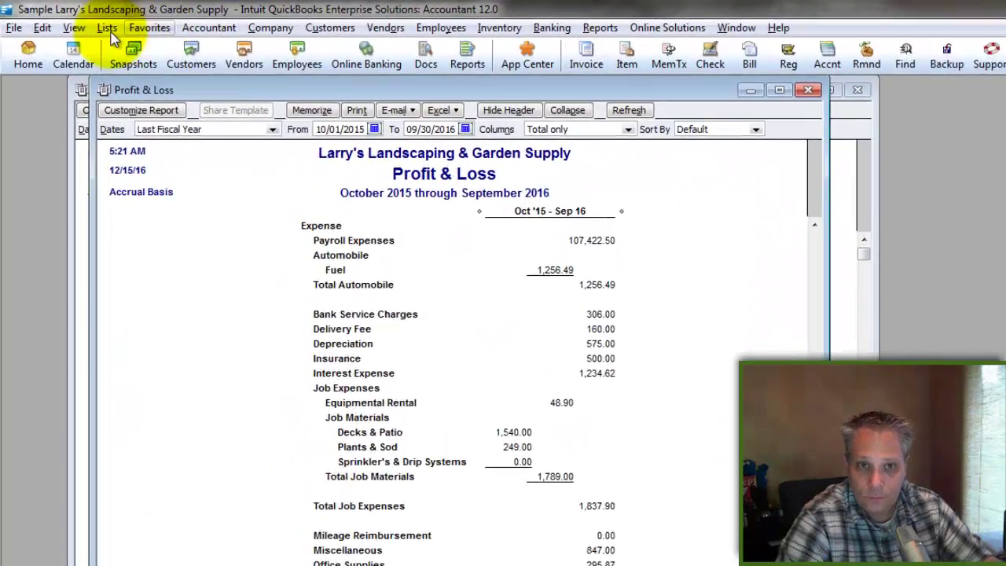
- Choose the Chart of Accounts, Customer, Vendor and Employee lists for IIF export
left_click(78, 20)
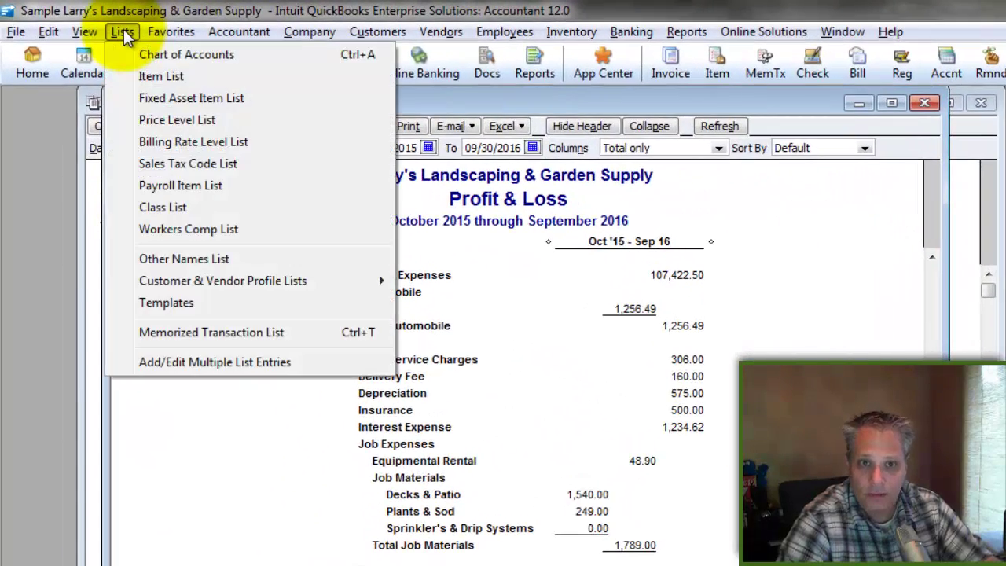
mouse_move(16, 31)
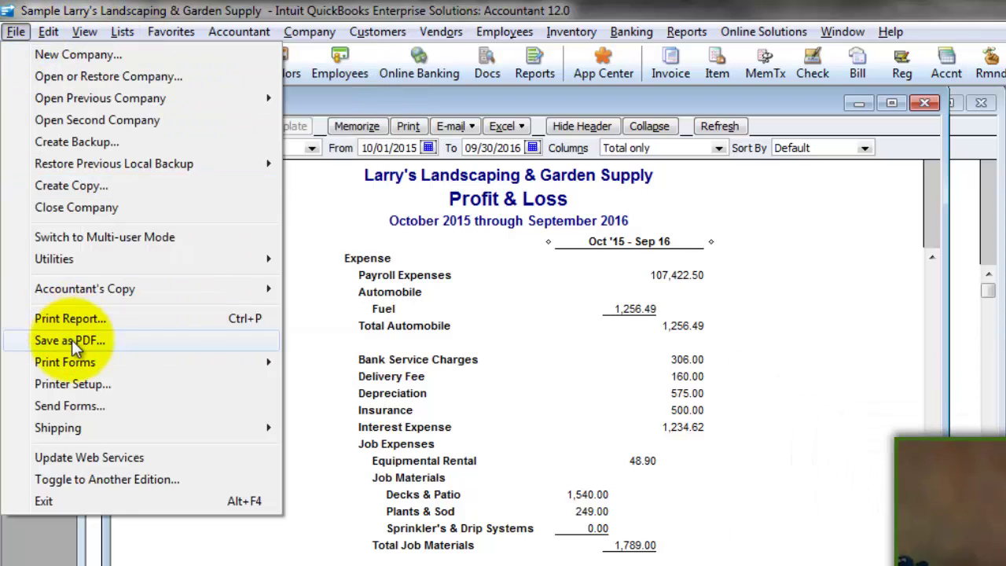
mouse_move(89, 258)
mouse_move(602, 276)
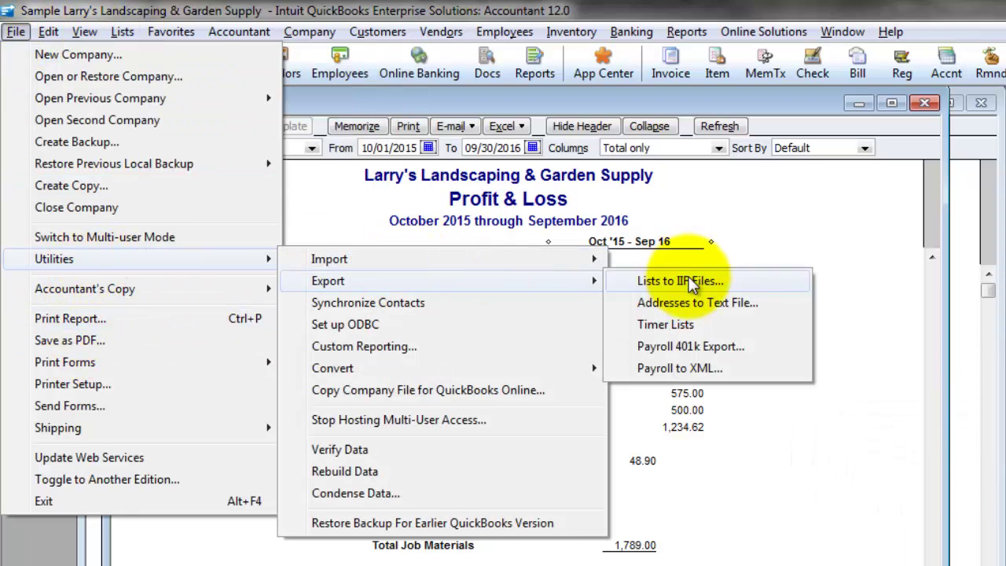
left_click(701, 254)
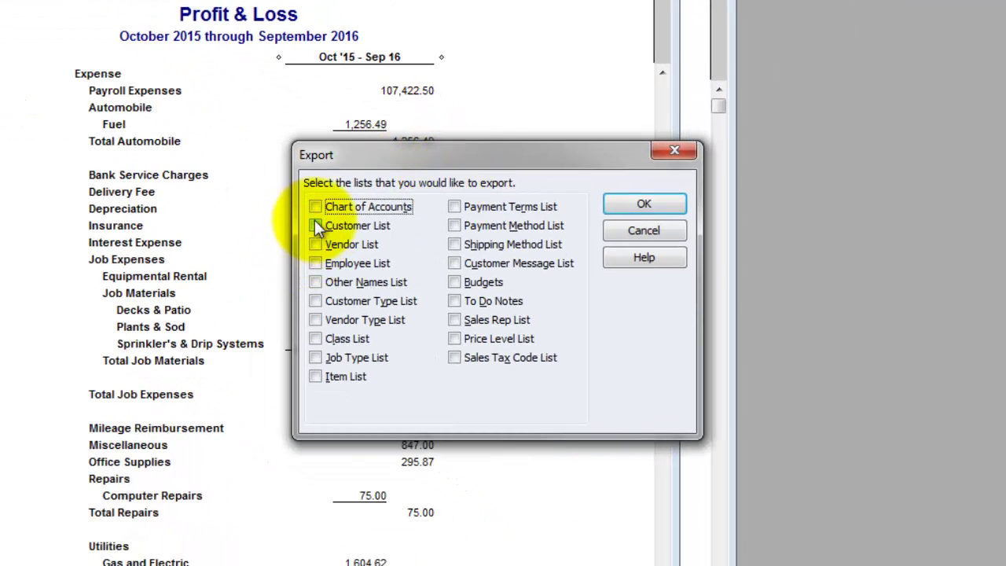
left_click(315, 226)
left_click(316, 244)
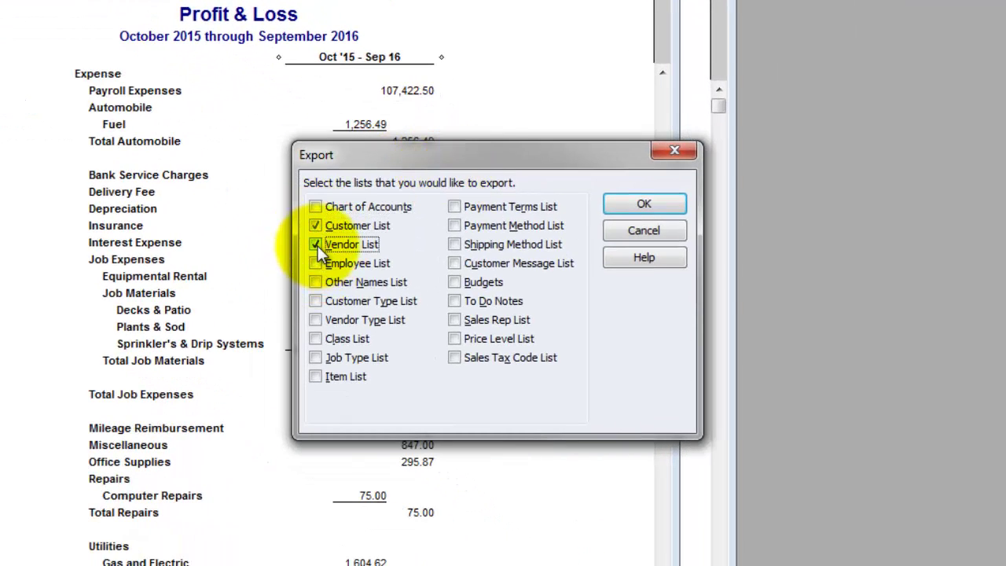
left_click(318, 207)
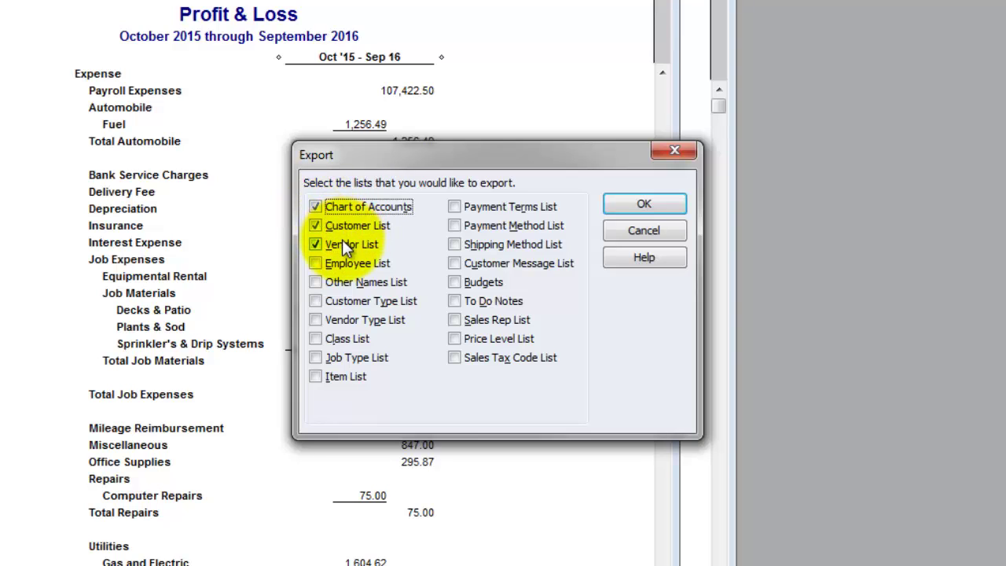
left_click(316, 264)
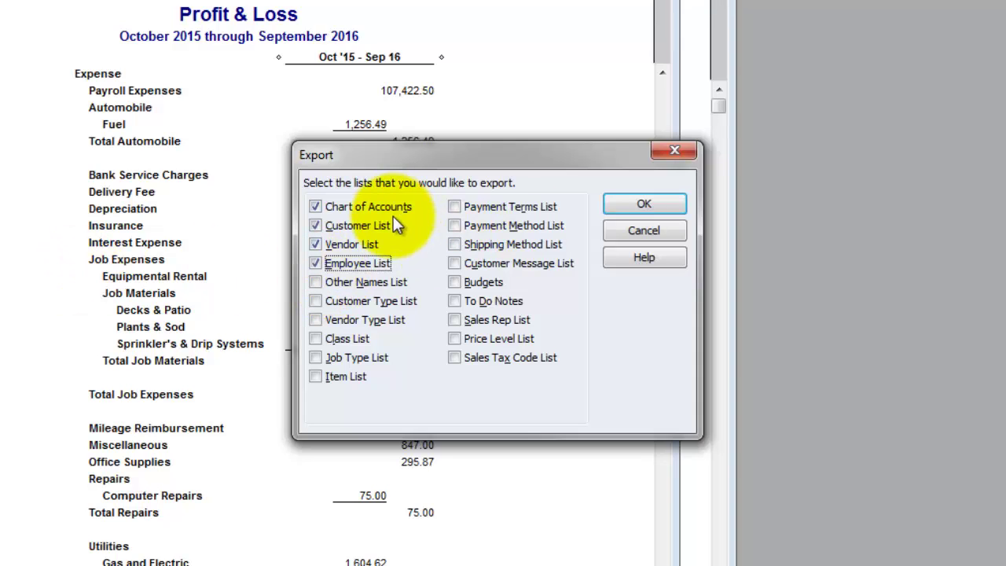
left_click(642, 203)
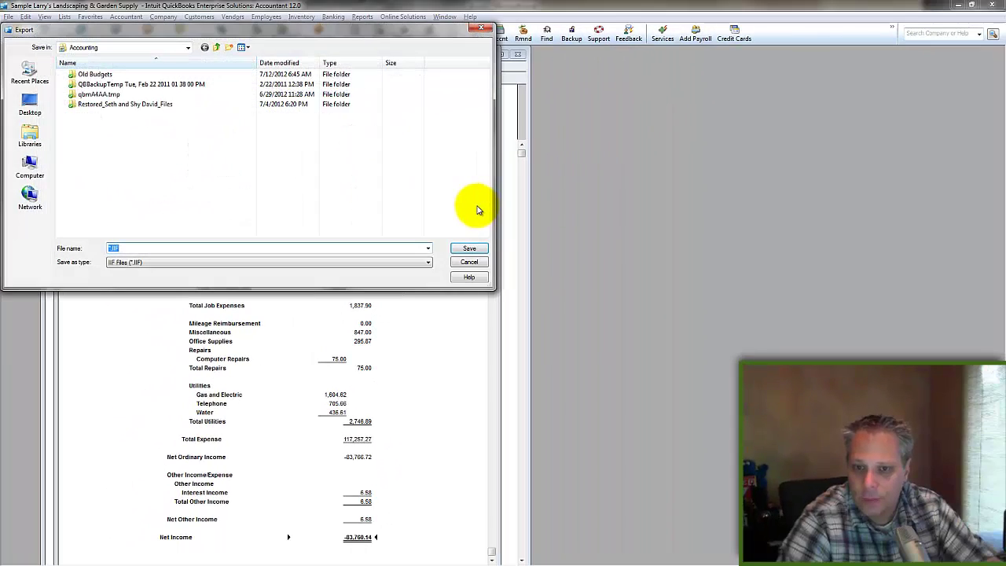
- Save the export as List Export.IIF on the Desktop and dismiss the success message
left_click(30, 104)
left_click(110, 248)
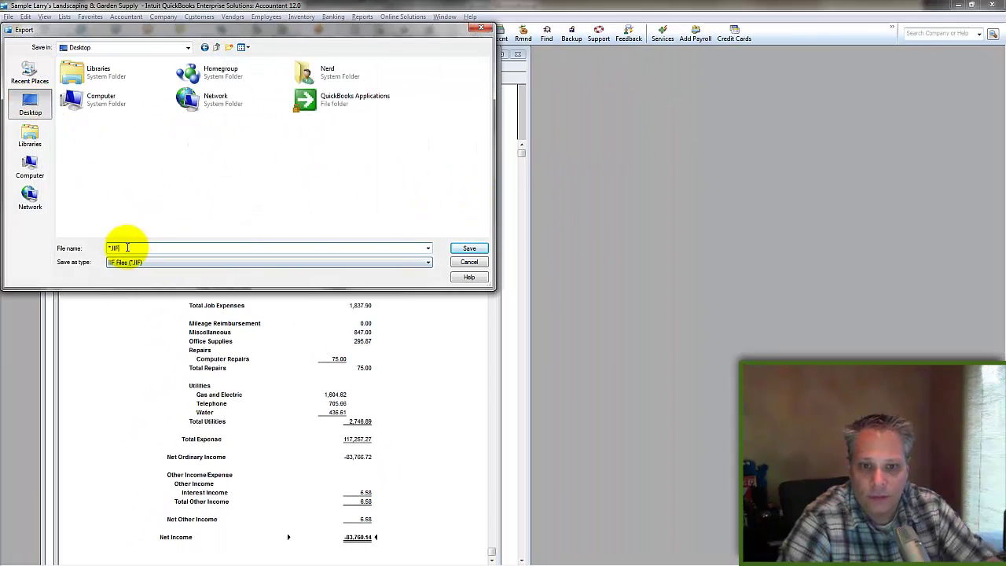
key("BackSpace")
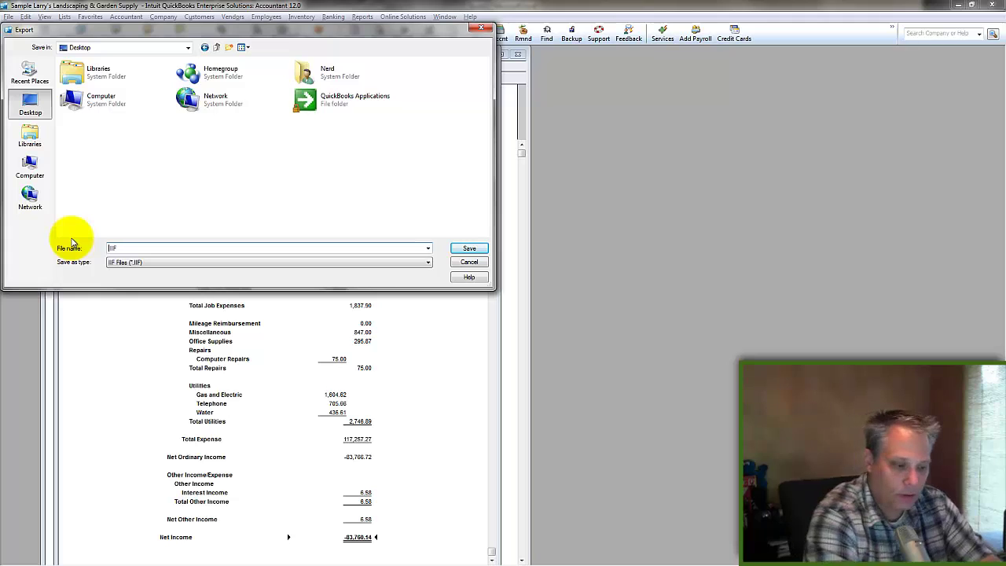
type("List Export")
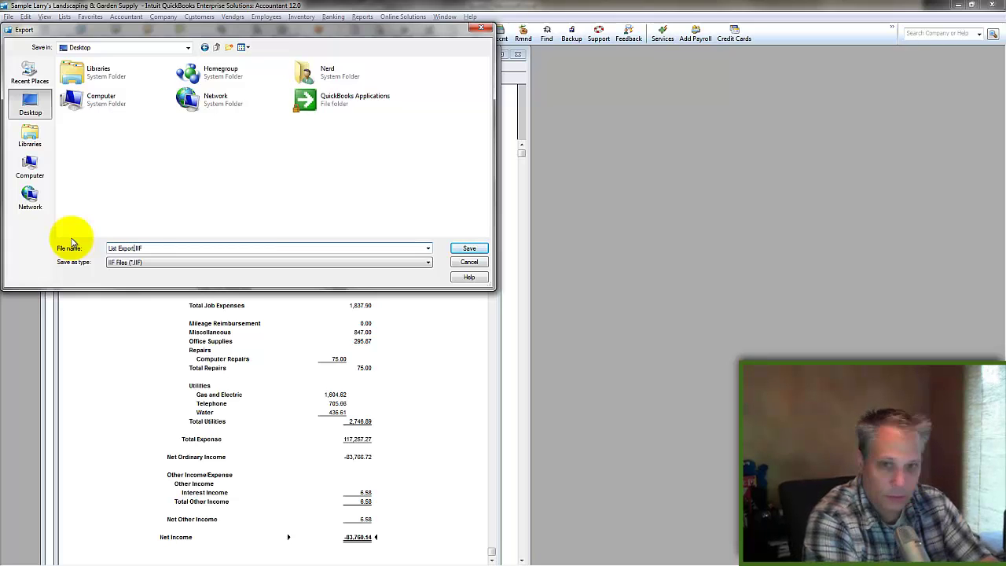
left_click(467, 248)
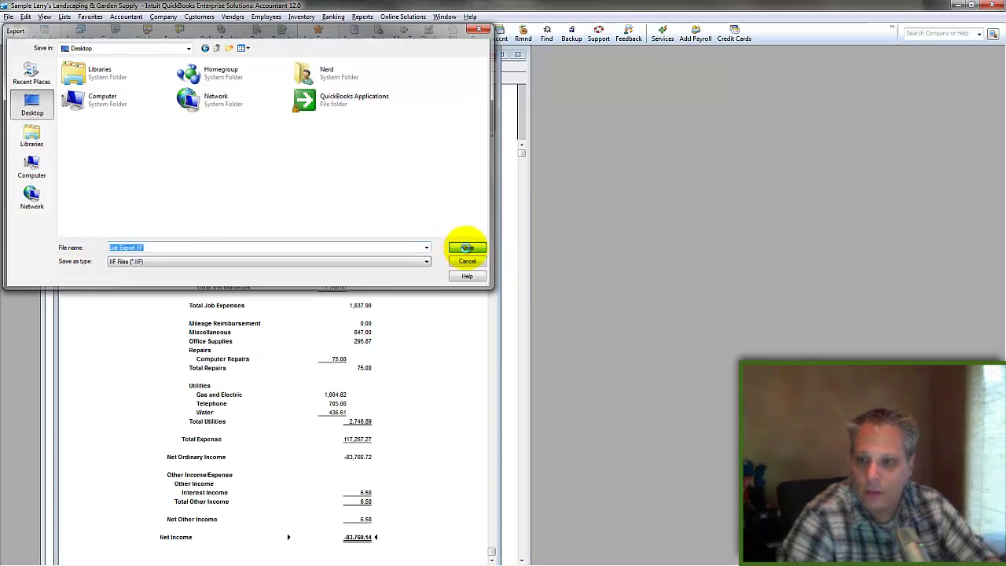
left_click(498, 172)
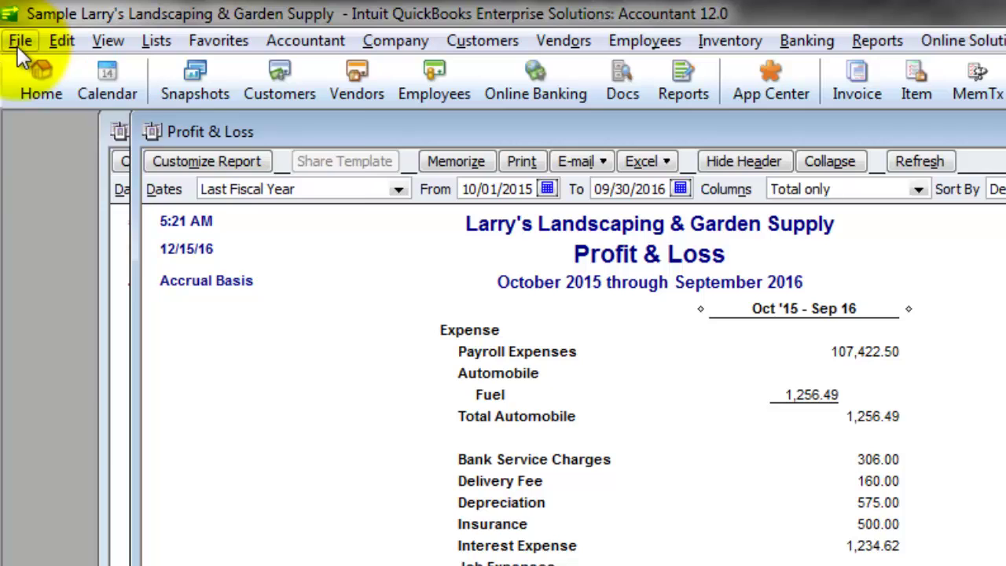
- Preview importing List Export.IIF, then cancel without importing
left_click(15, 32)
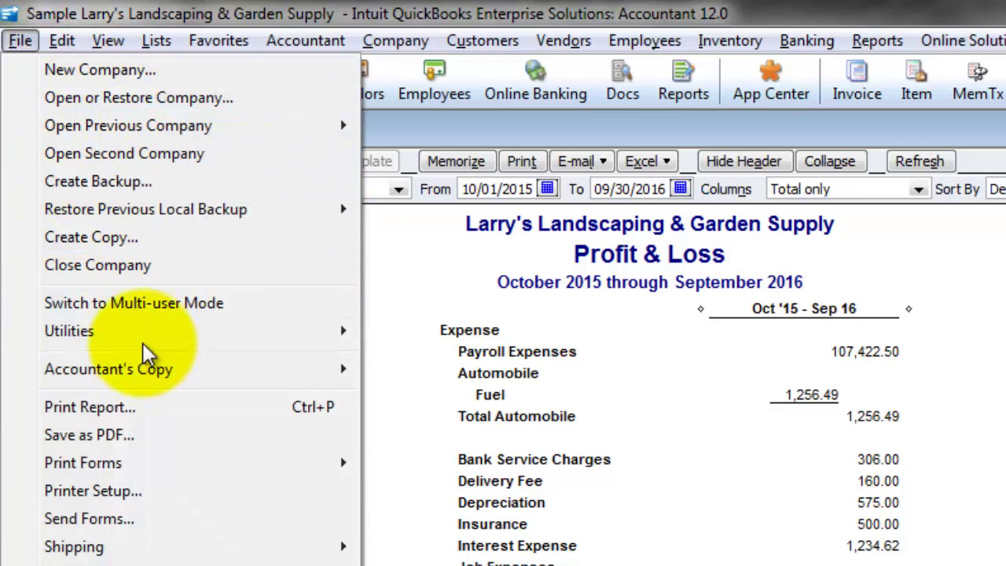
mouse_move(236, 331)
mouse_move(564, 333)
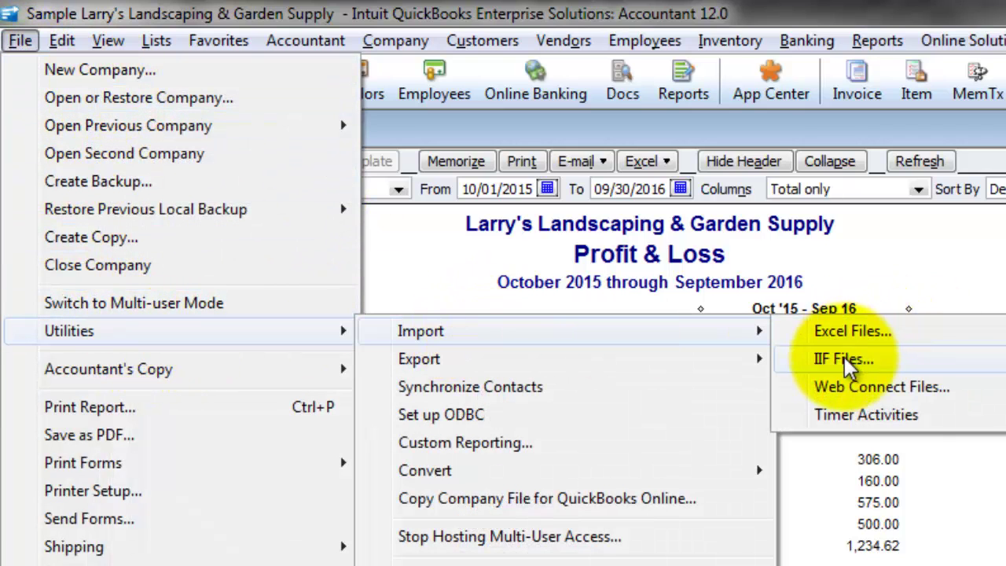
left_click(840, 359)
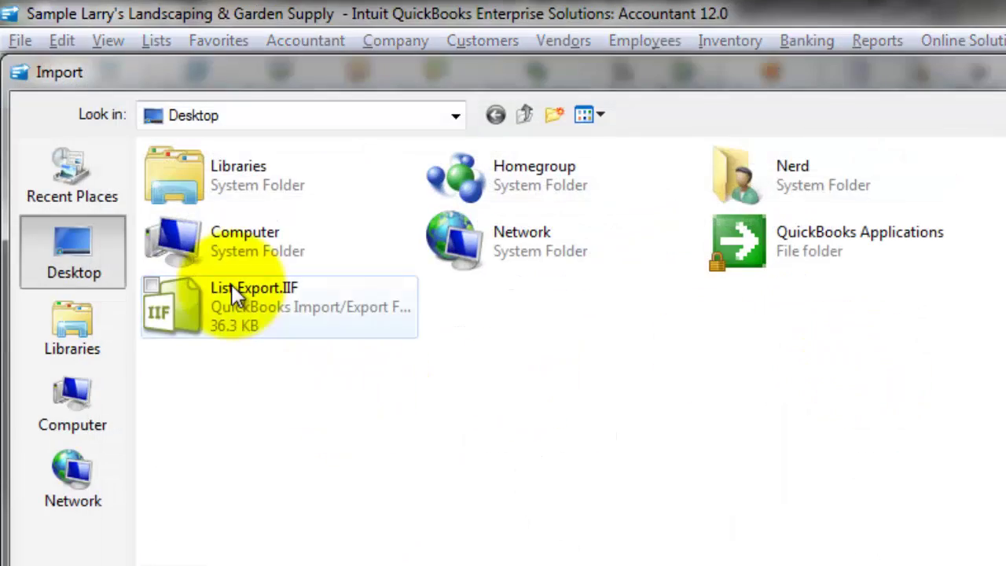
left_click(233, 287)
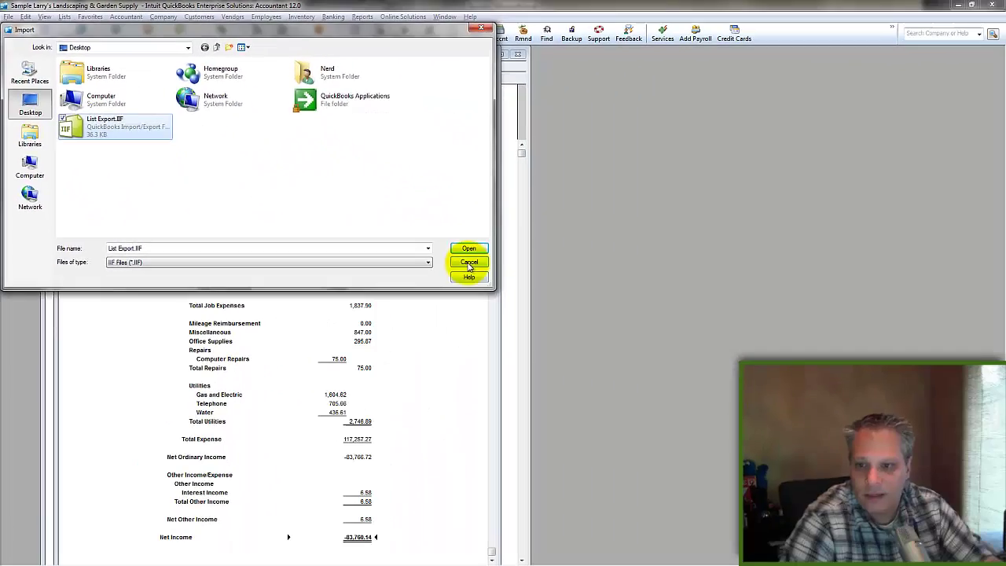
left_click(803, 448)
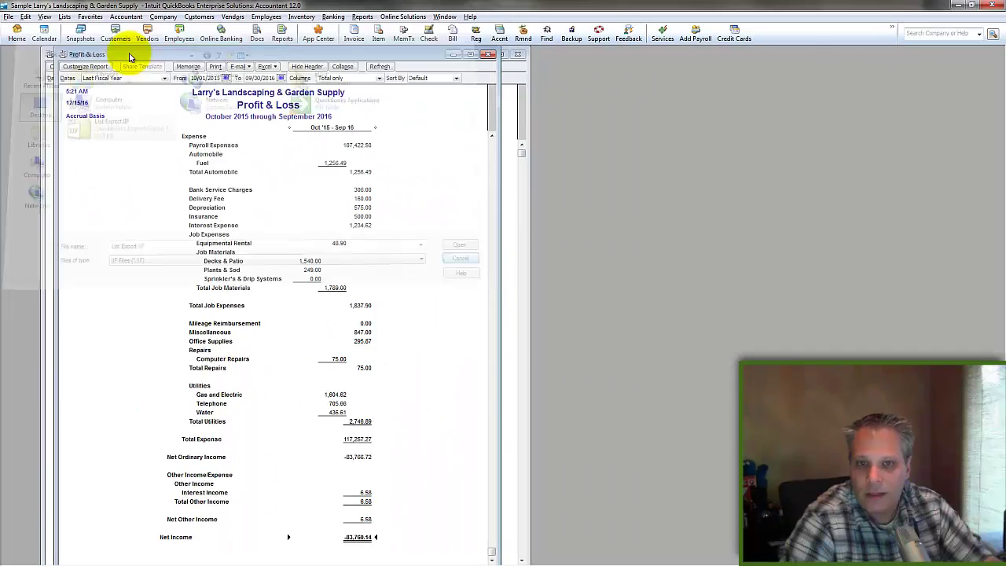
- Open the Customer Center and Vendor Center and tile them vertically
left_click(65, 17)
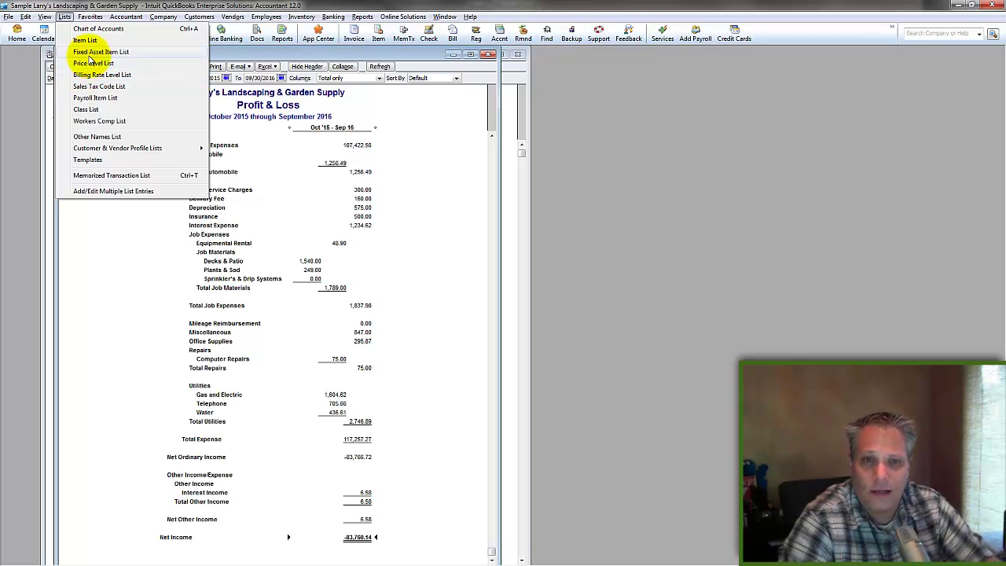
left_click(149, 11)
left_click(117, 33)
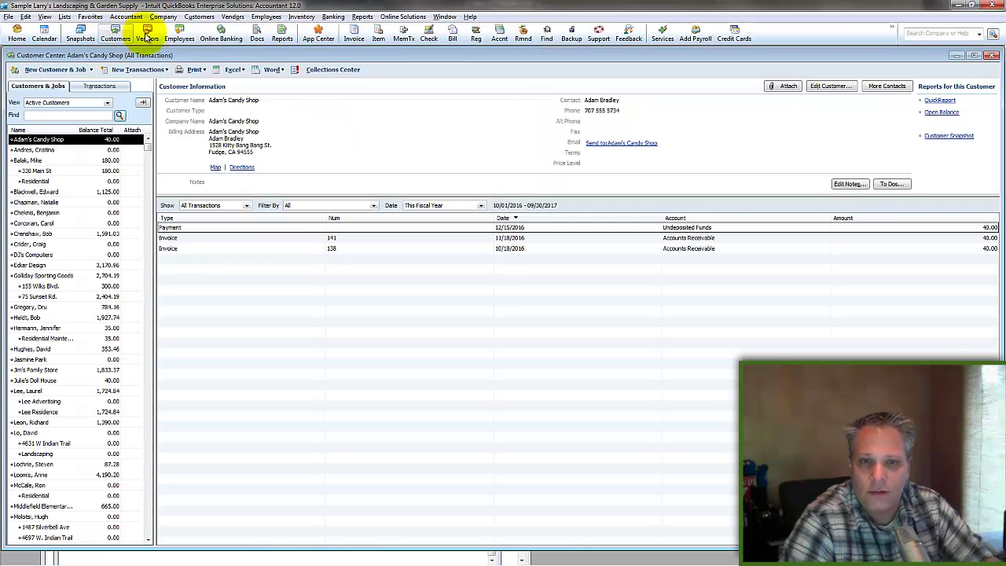
left_click(147, 35)
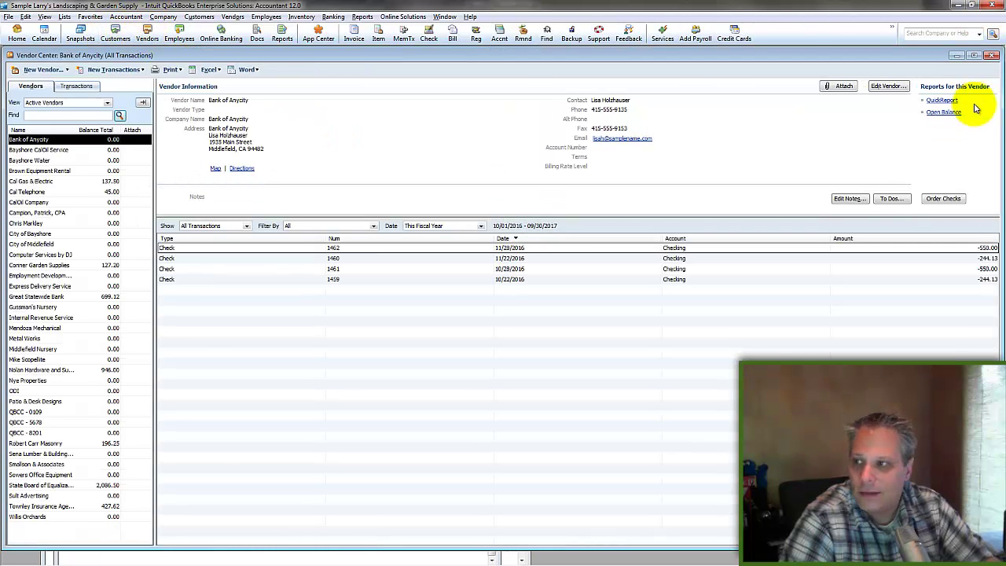
key("alt+w")
key("v")
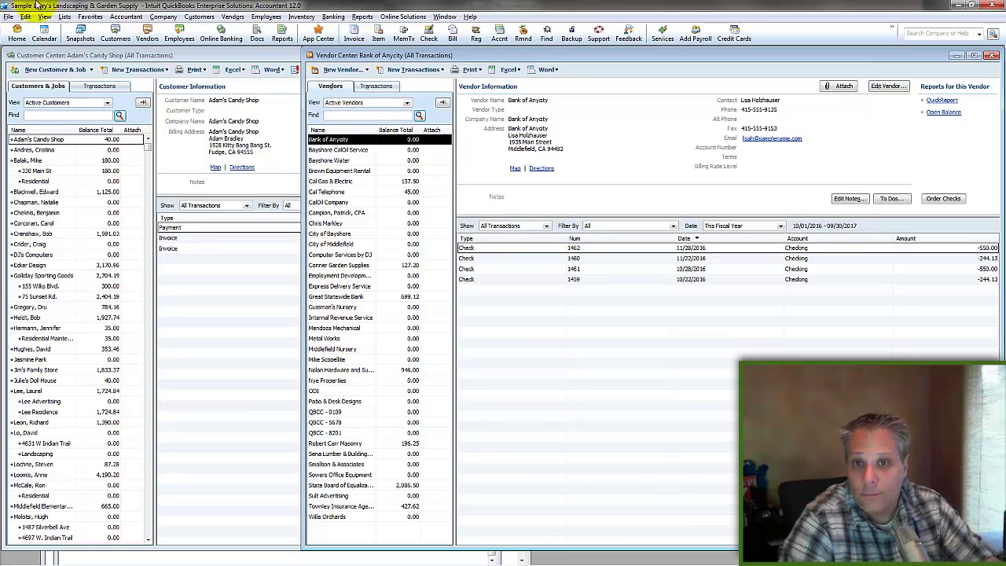
- Cancel Condense Data without condensing, then restore down QuickBooks to reveal Excel
left_click(7, 17)
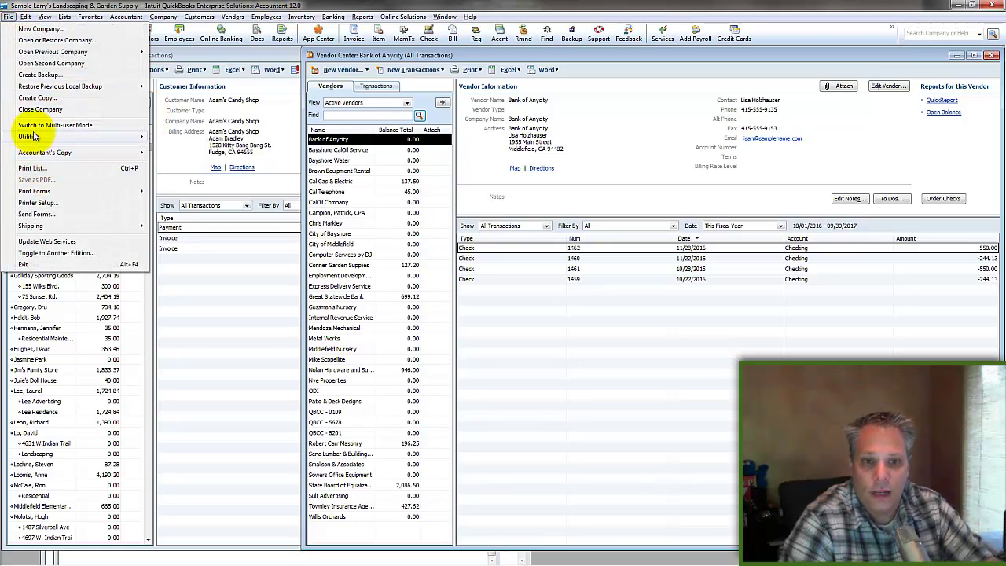
mouse_move(142, 143)
left_click(185, 260)
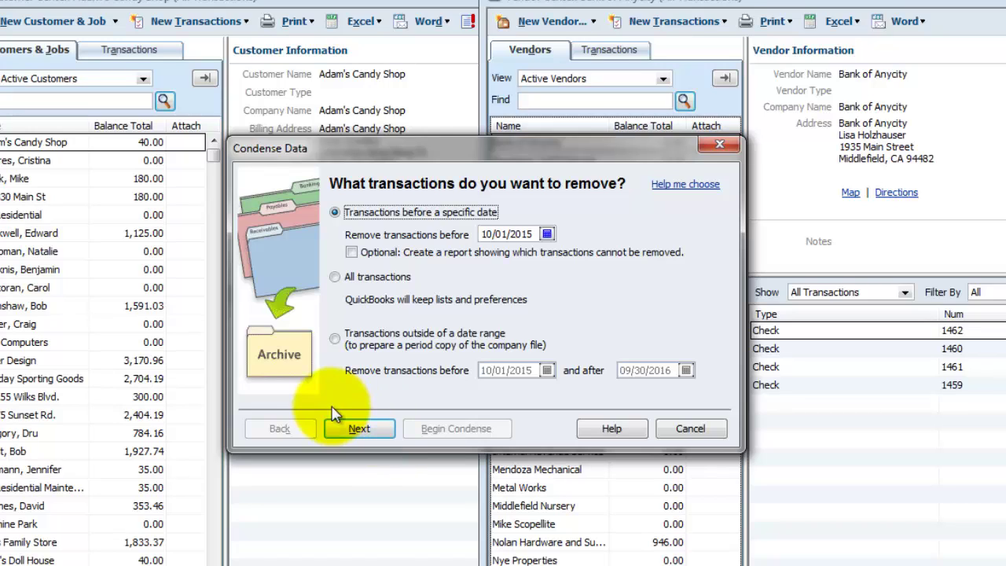
left_click(692, 430)
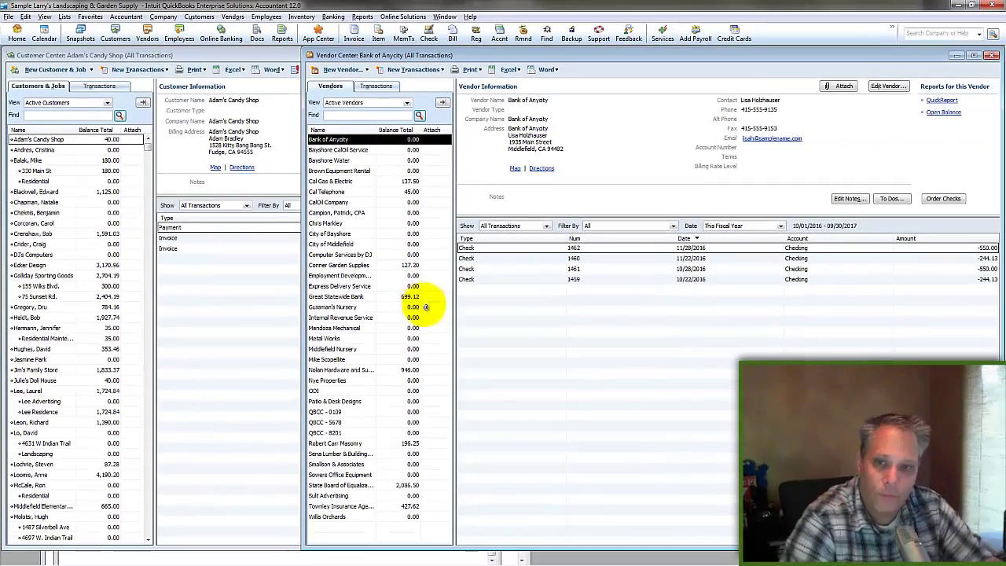
left_click_drag(402, 8, 490, 93)
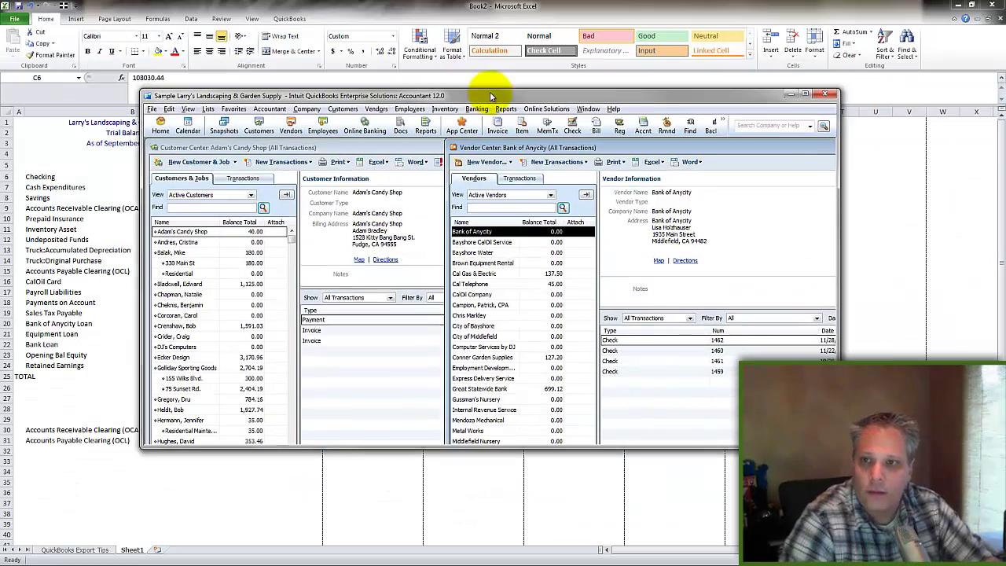
- Minimize QuickBooks and select row 33 below the clearing accounts in Book2
left_click(790, 94)
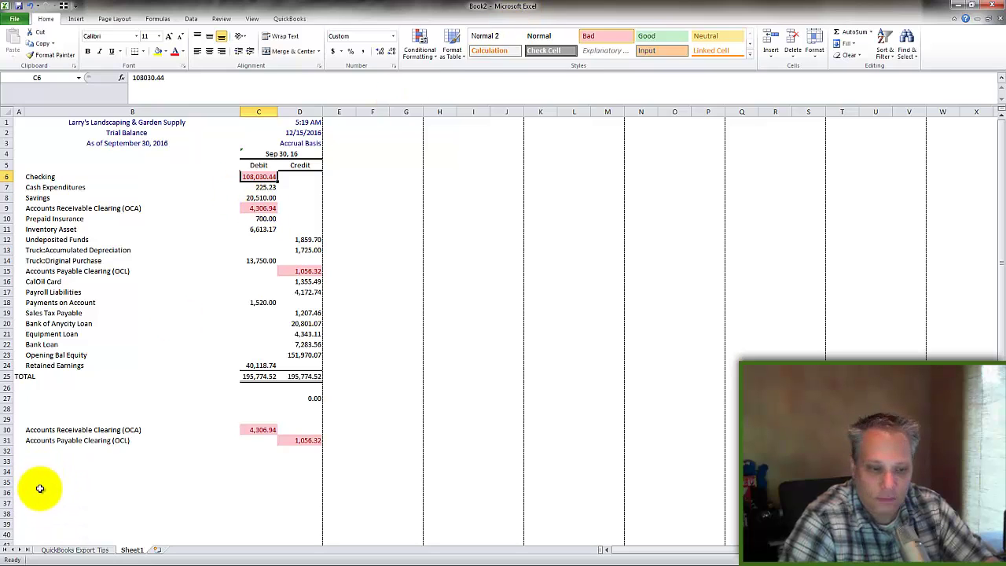
left_click(47, 462)
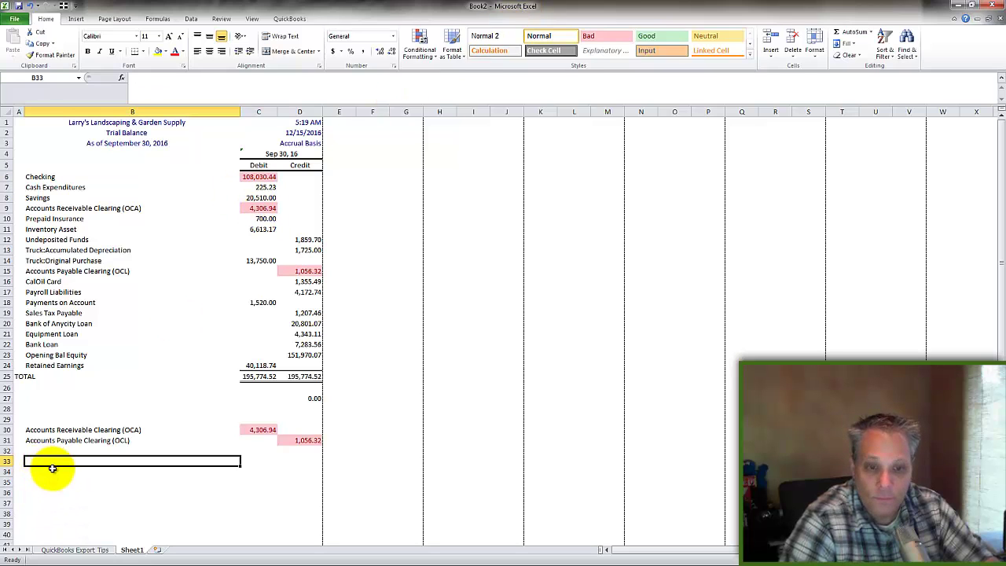
left_click(7, 461)
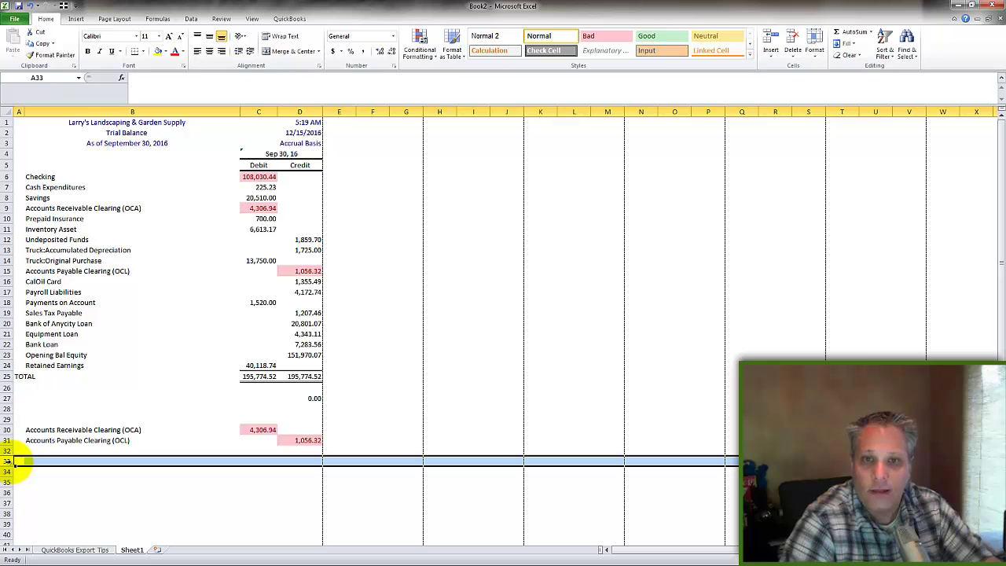